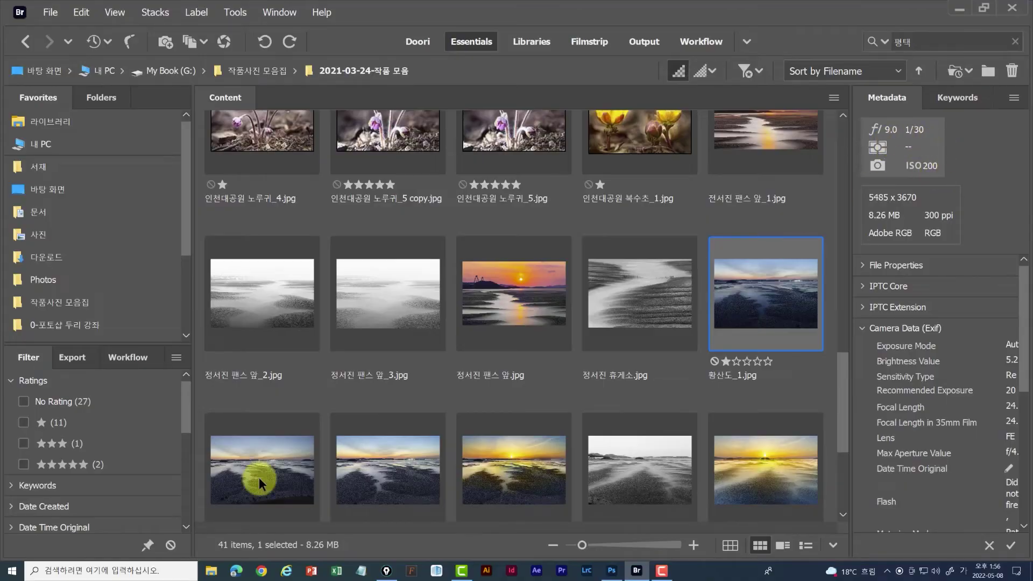
Preview 황산도_5.jpg and 황산도_6.jpg full screen and browse the other photos in the 2021-03-24-작품 모음 folder
click(545, 478)
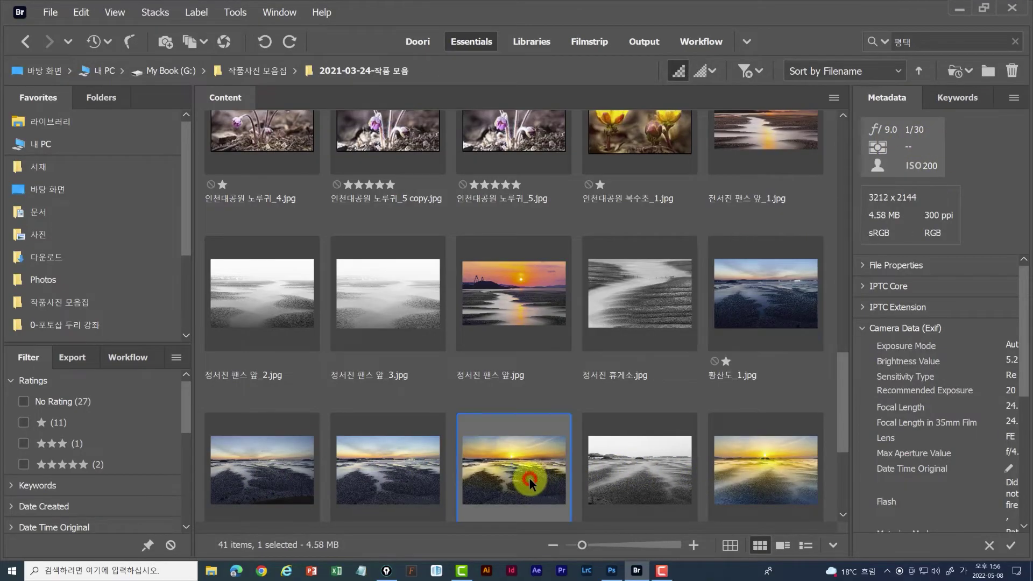
key(space)
click(429, 341)
key(Escape)
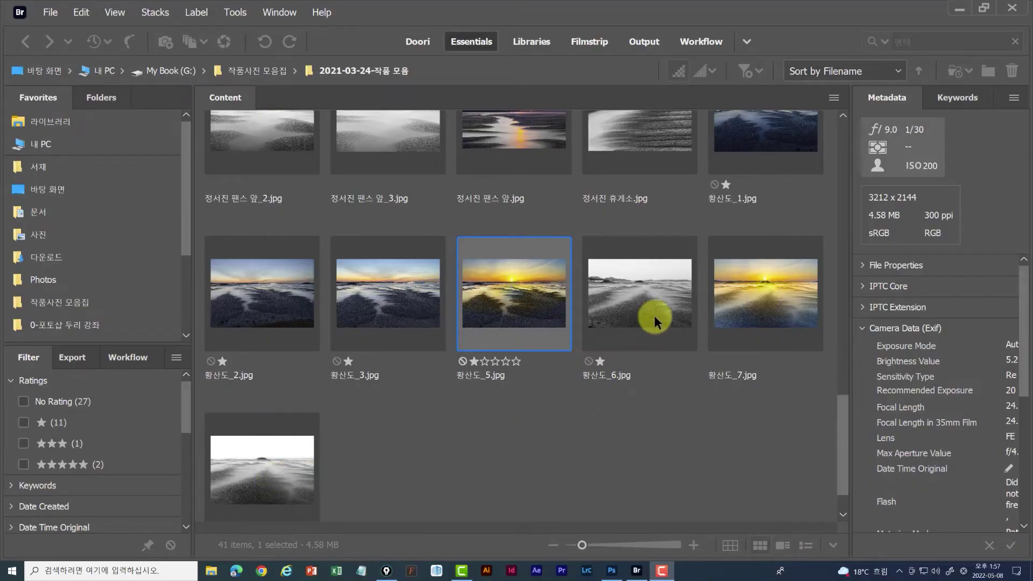
click(609, 299)
key(space)
key(Escape)
click(604, 434)
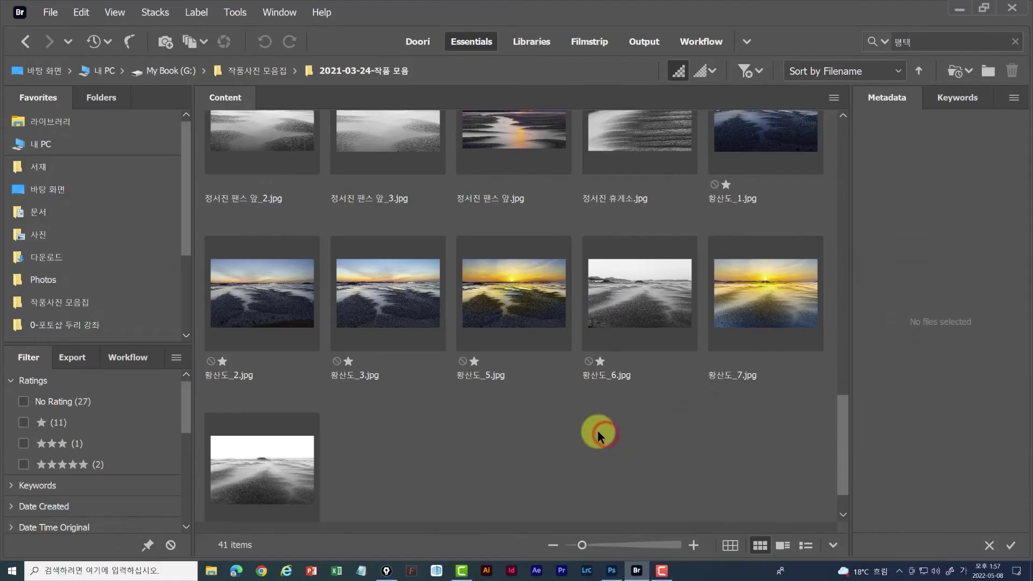
scroll(576, 431, up, 10)
scroll(580, 414, down, 4)
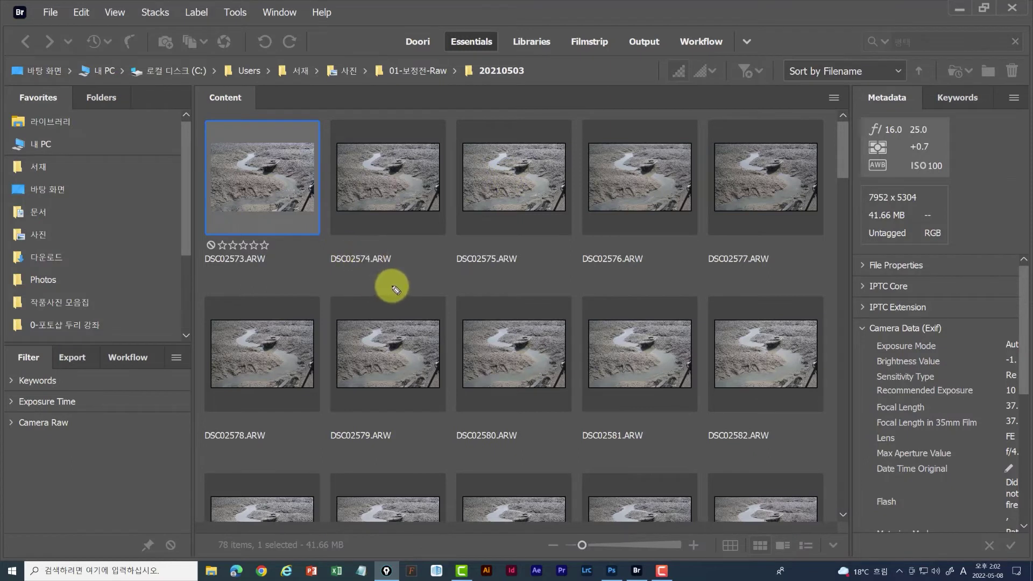
mouse_move(470, 281)
mouse_down()
mouse_move(624, 285)
mouse_move(687, 274)
mouse_move(438, 295)
mouse_up()
drag(687, 253, 452, 272)
mouse_move(516, 356)
mouse_down()
mouse_move(731, 350)
mouse_move(779, 334)
mouse_up()
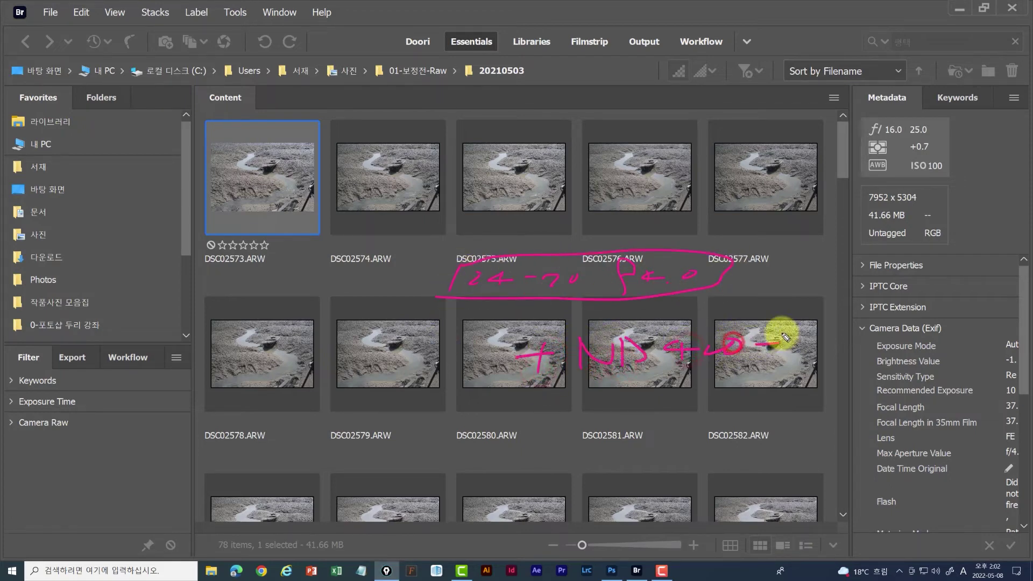
mouse_move(561, 420)
mouse_down()
mouse_move(599, 400)
mouse_move(780, 402)
mouse_move(789, 392)
mouse_move(810, 420)
mouse_move(648, 463)
mouse_move(677, 473)
mouse_up()
mouse_move(553, 426)
mouse_down()
mouse_move(627, 387)
mouse_move(576, 364)
mouse_up()
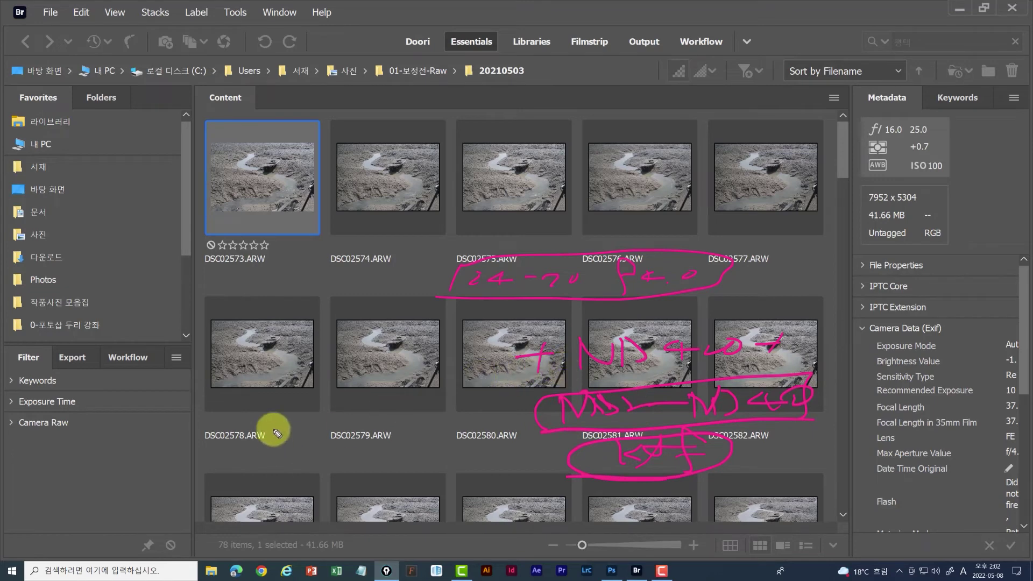
drag(197, 417, 482, 410)
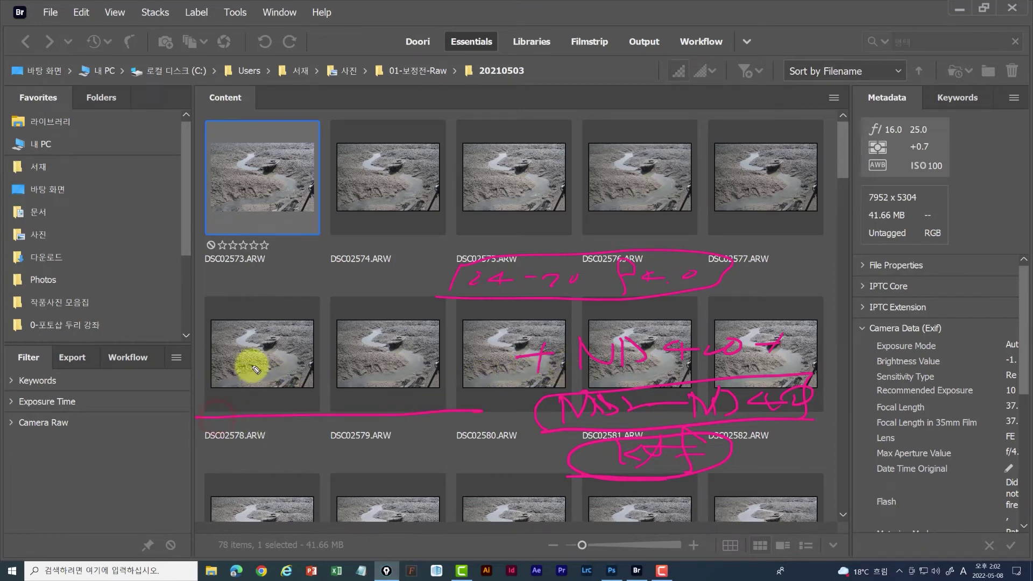
drag(206, 417, 466, 466)
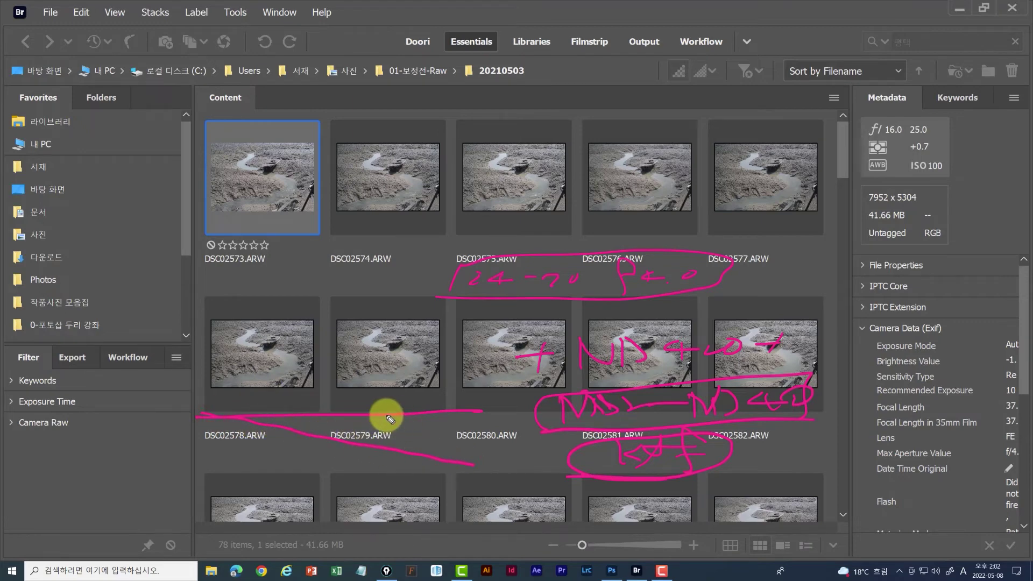
mouse_move(394, 415)
mouse_down()
mouse_move(384, 462)
mouse_move(400, 470)
mouse_move(381, 480)
mouse_move(393, 442)
mouse_up()
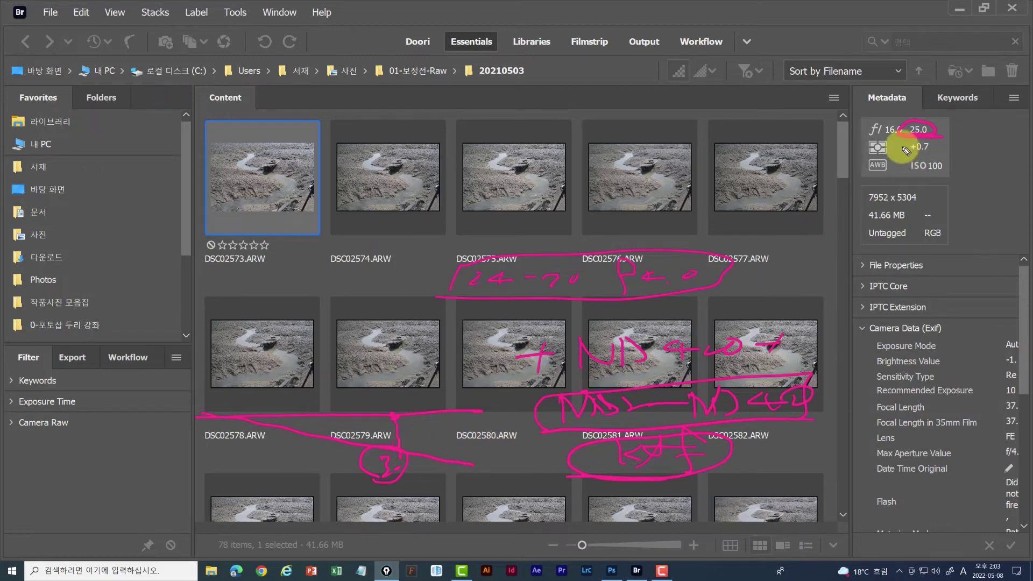
drag(902, 132, 941, 138)
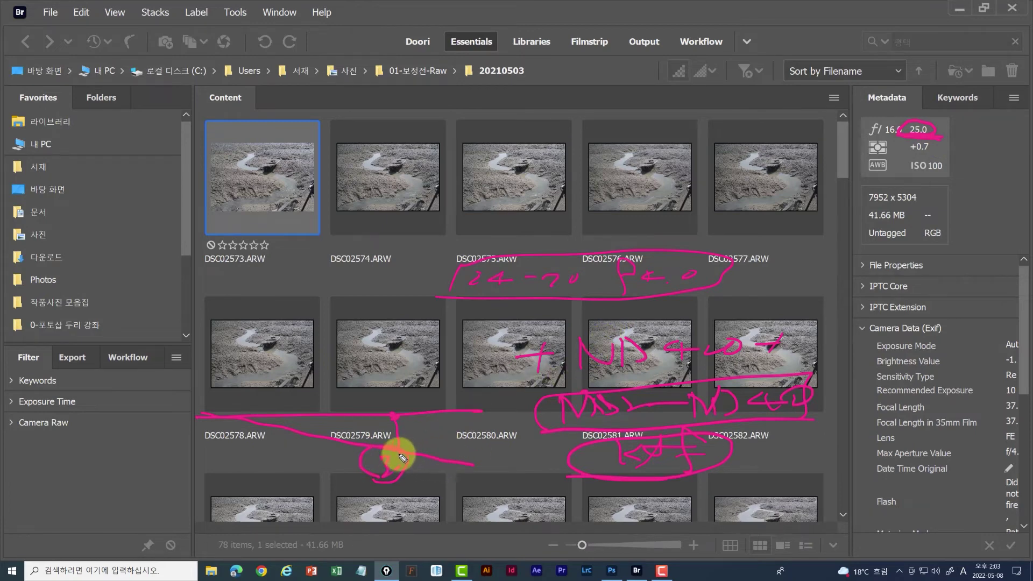
click(424, 449)
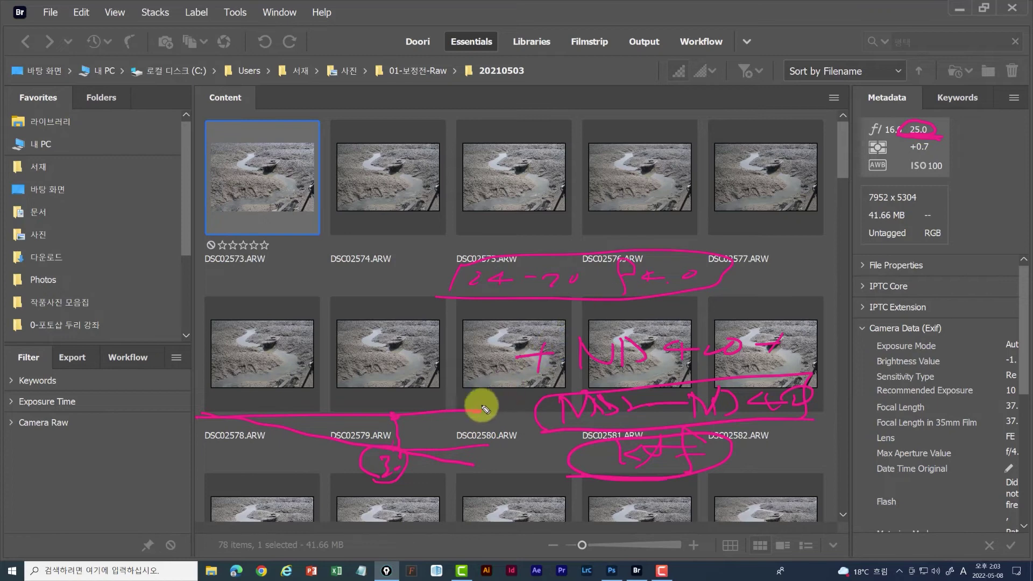
drag(484, 409, 482, 410)
mouse_move(341, 329)
mouse_down()
mouse_move(357, 341)
mouse_move(476, 322)
mouse_up()
drag(897, 174, 962, 182)
drag(910, 160, 946, 185)
drag(592, 314, 521, 339)
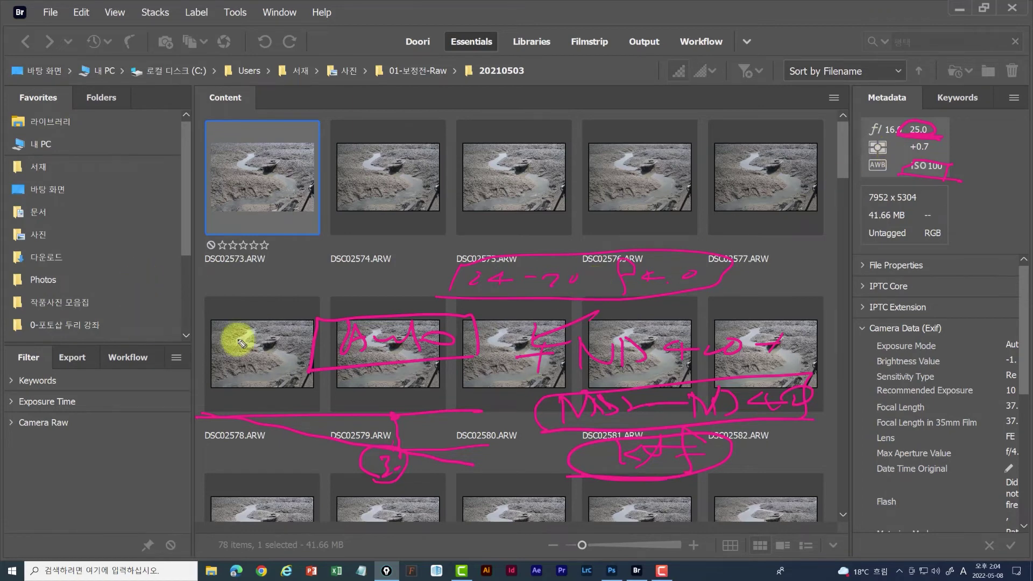
drag(493, 320, 493, 307)
mouse_move(675, 285)
mouse_down()
mouse_move(703, 281)
mouse_move(606, 211)
mouse_up()
drag(513, 172, 563, 164)
drag(486, 191, 467, 200)
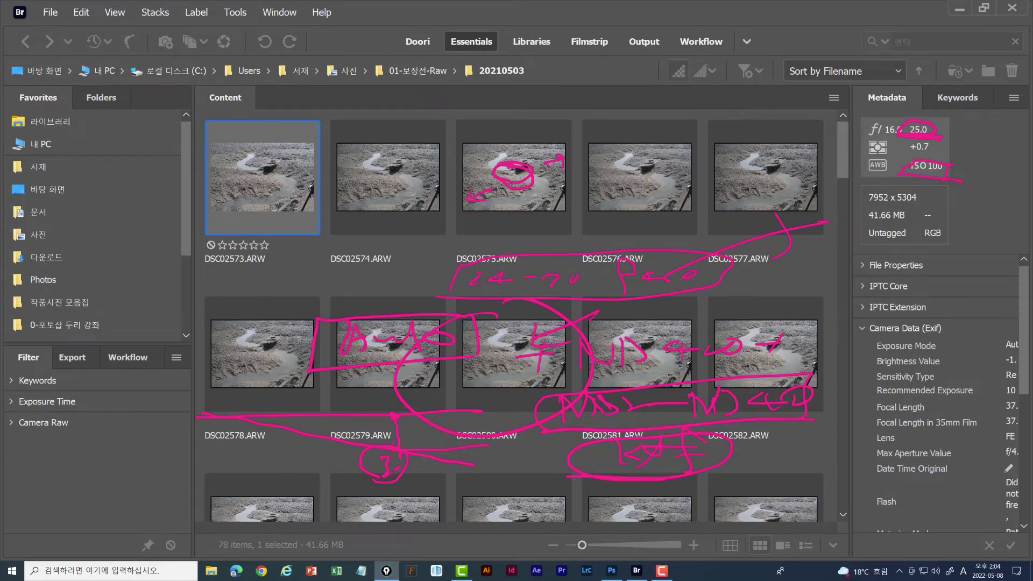
key(Escape)
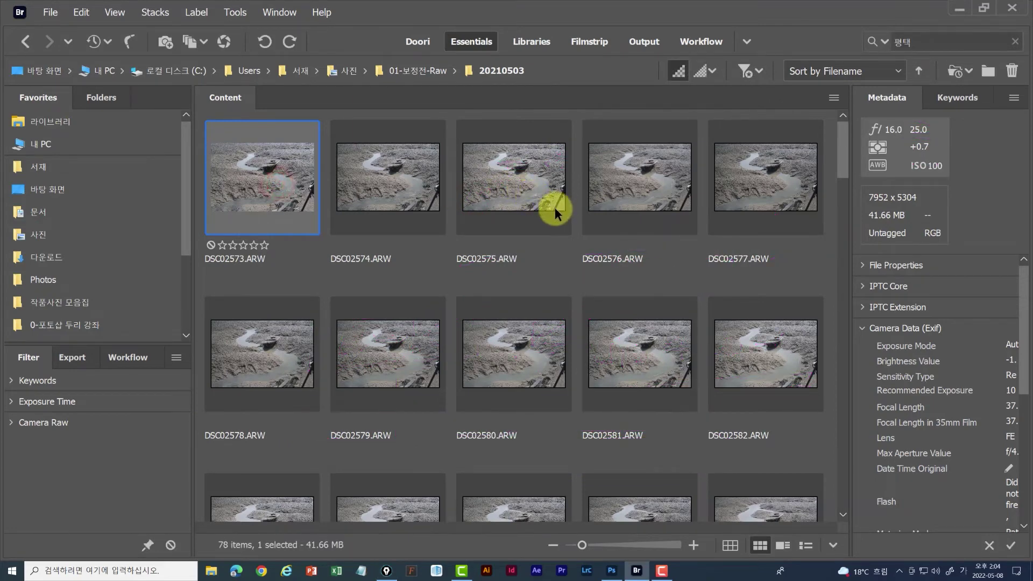
Inspect DSC02573.ARW full screen with a zoomed-in detail check, and remove the blurred frame DSC02576.ARW from the series
key(space)
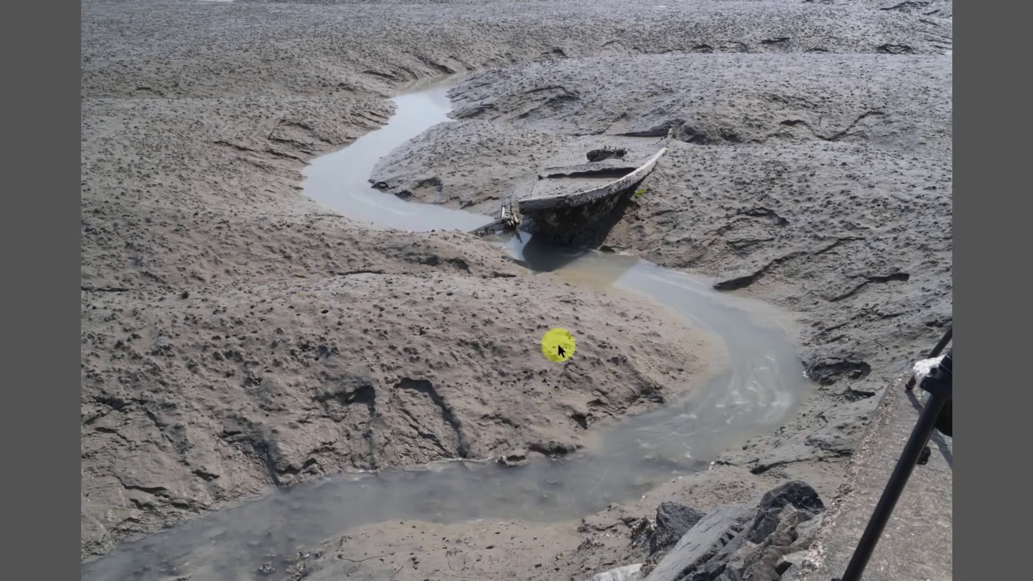
click(299, 301)
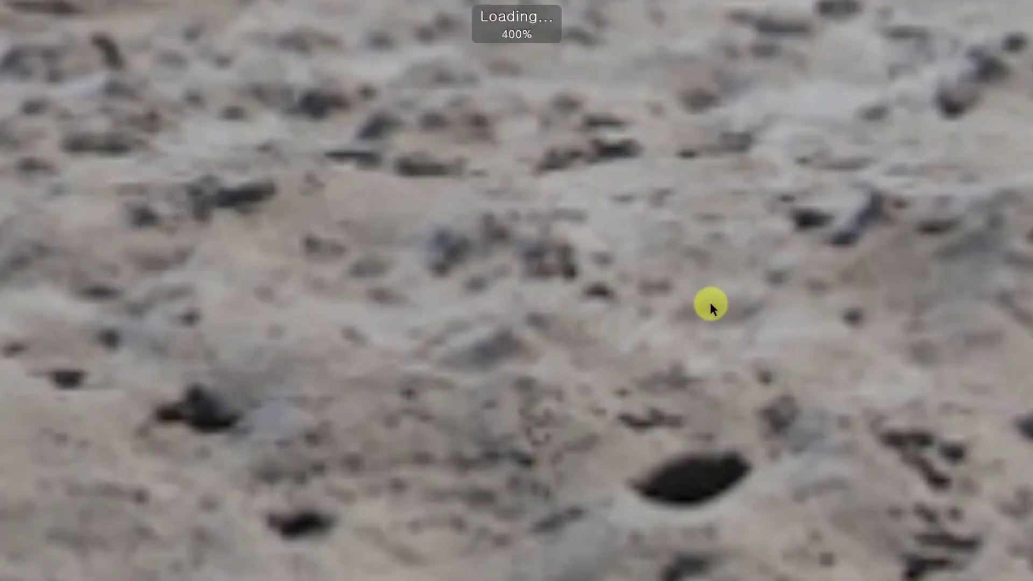
click(562, 236)
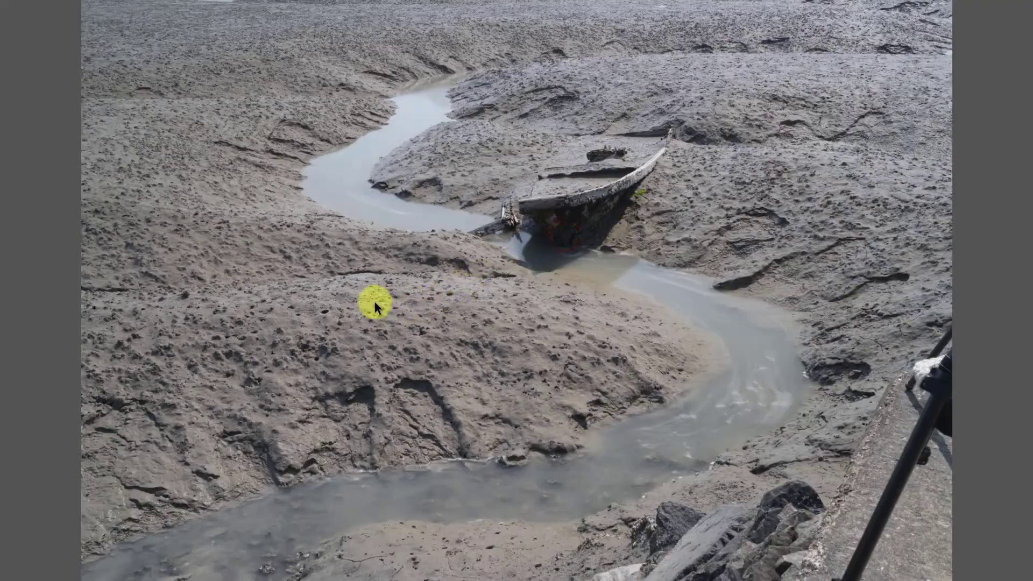
key(Right)
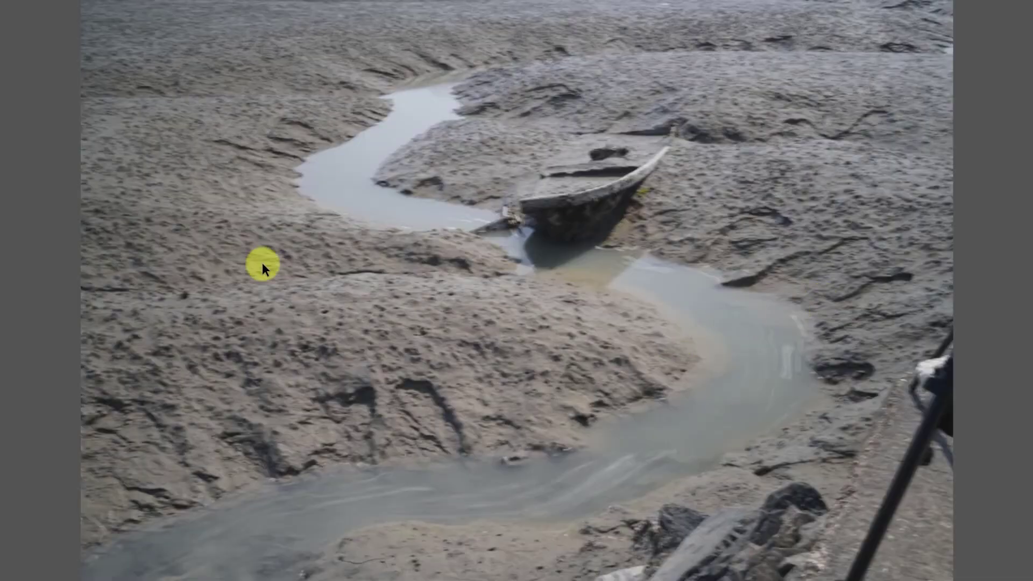
key(Delete)
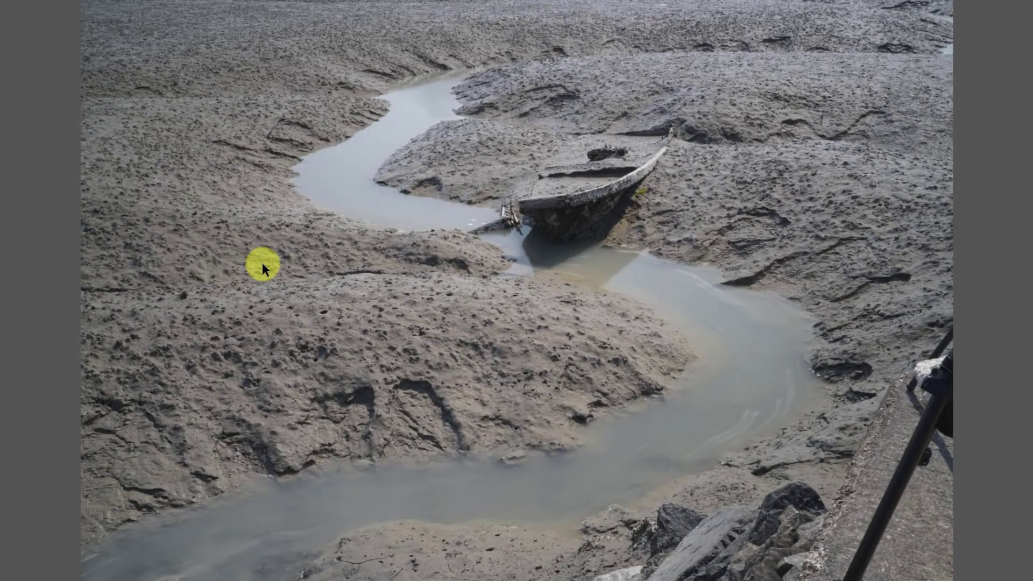
Check the following boat-wreck frames one by one at full screen and remove the next blurred shot
key(Right)
key(Right)
key(Right)
key(Right)
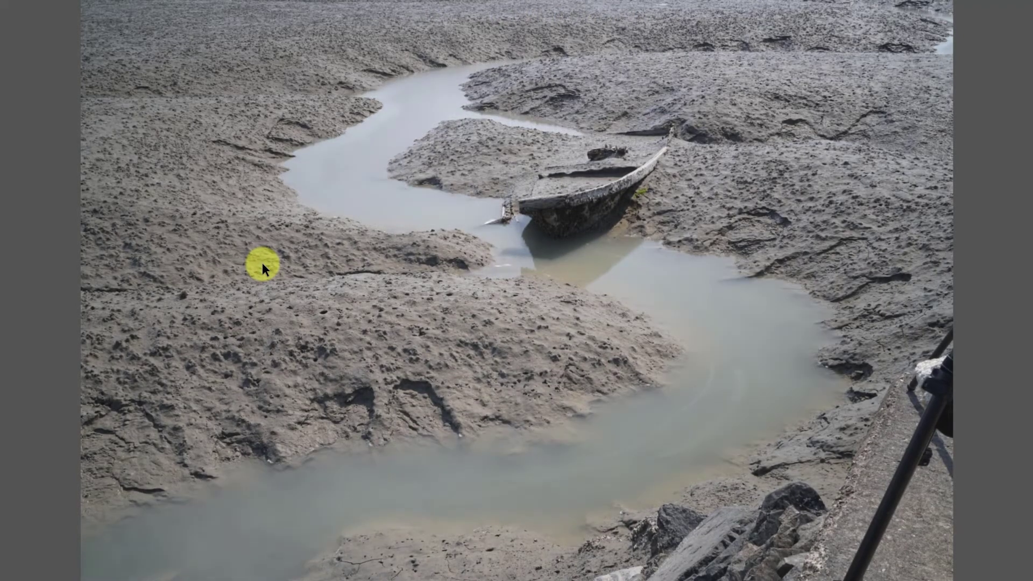
key(Right)
key(Right)
key(Right)
key(Right)
key(Right)
key(Right)
key(Right)
key(Right)
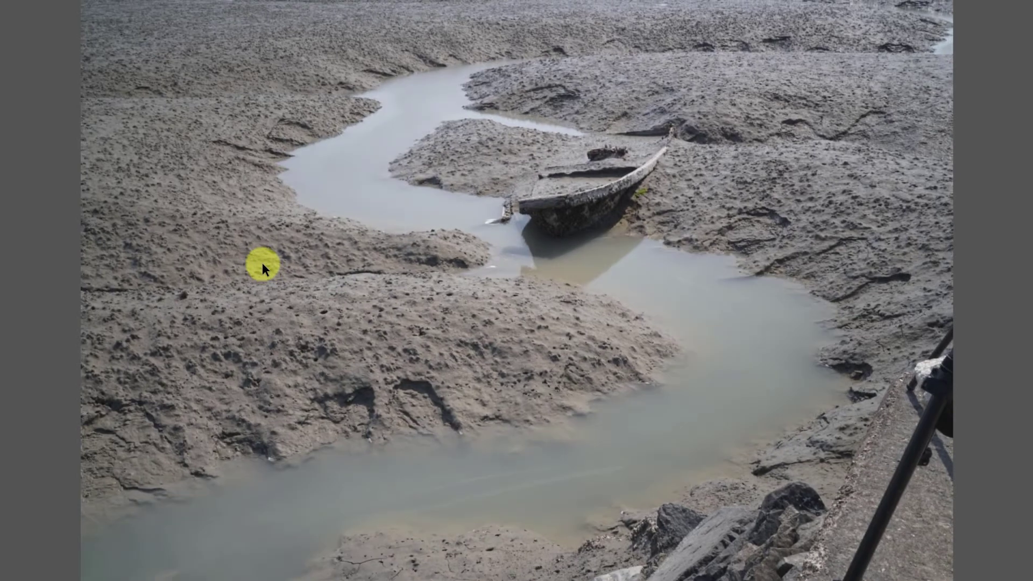
key(Right)
key(Right)
key(Right)
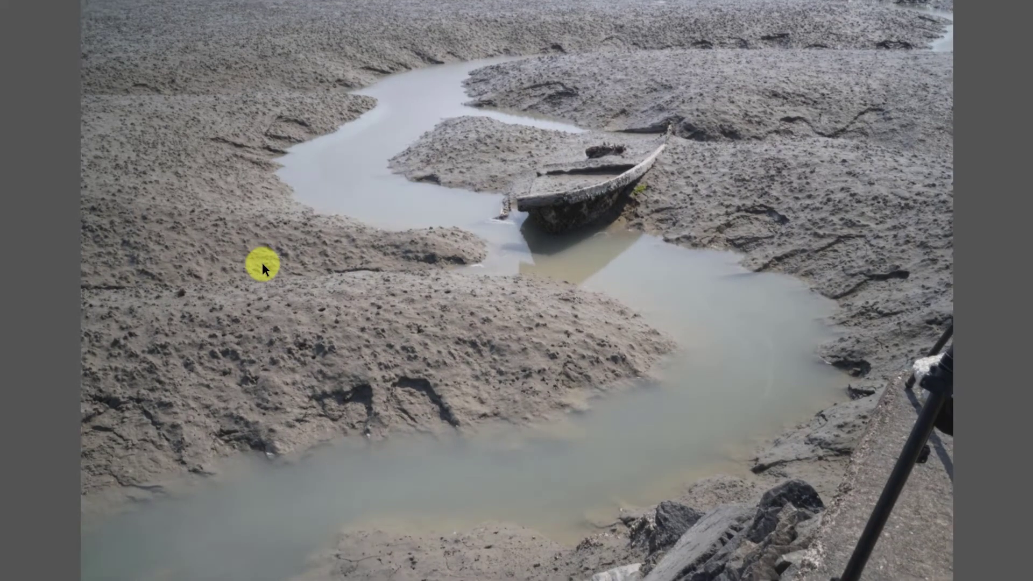
key(Right)
key(Right)
key(Right)
key(Right)
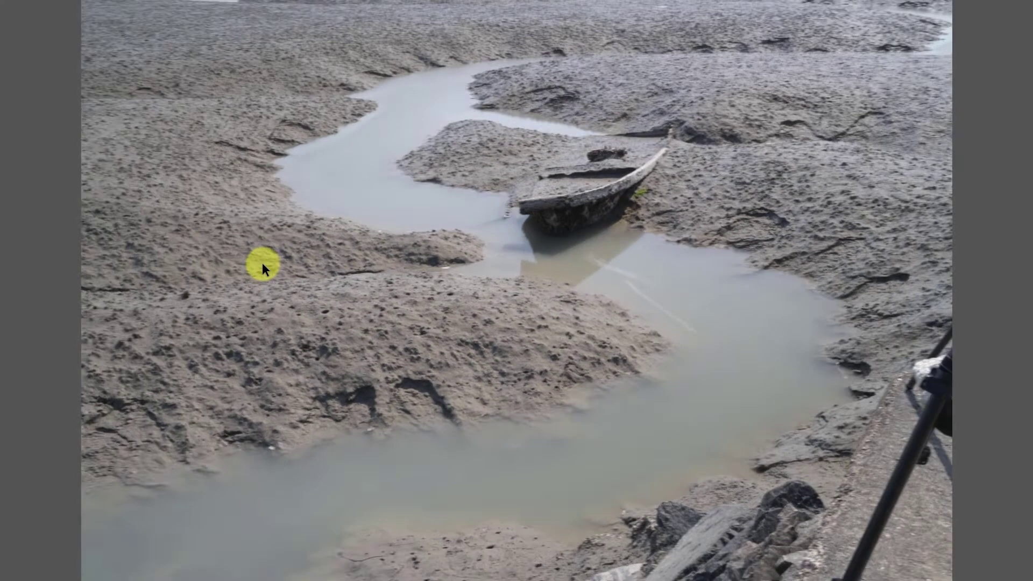
key(Right)
key(Right)
key(Right)
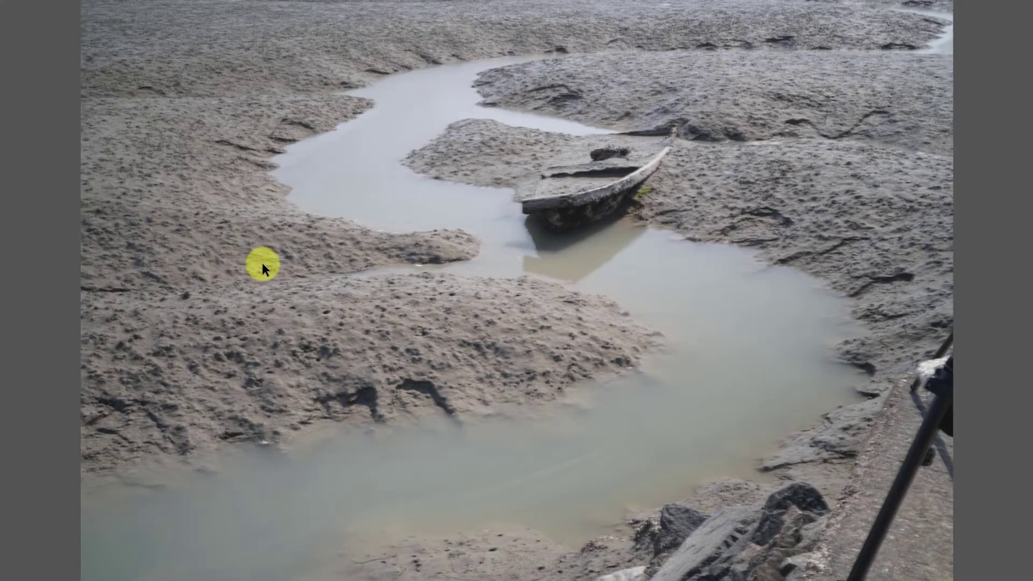
key(Right)
key(Delete)
Review the remaining frames of the rising tide around the boat wreck at full screen, and return to the thumbnails
key(Right)
key(Right)
key(Right)
key(Right)
key(Right)
key(Right)
key(Right)
key(Right)
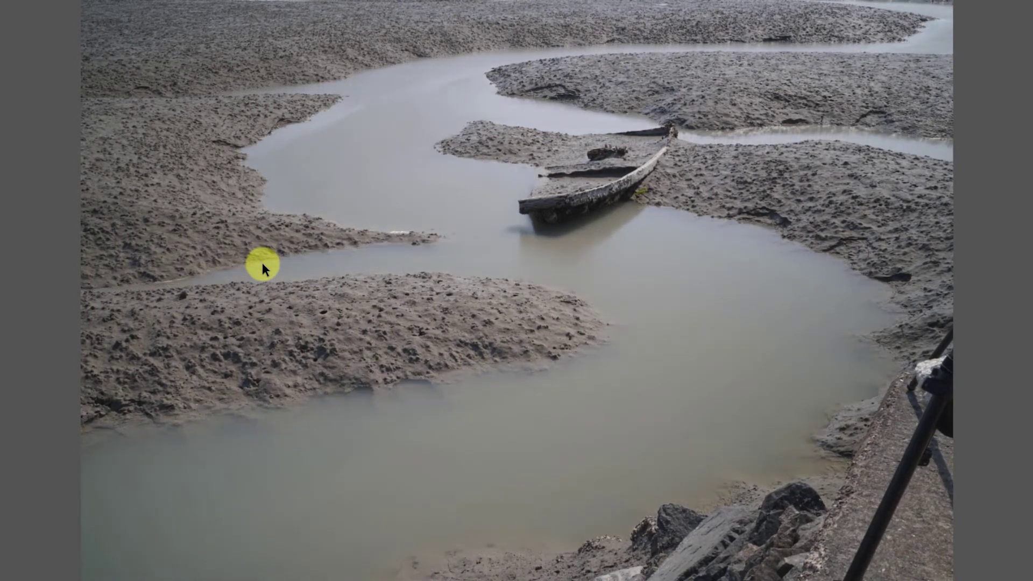
key(Right)
key(Right)
key(Right)
key(Right)
key(Right)
key(Right)
key(Right)
key(Right)
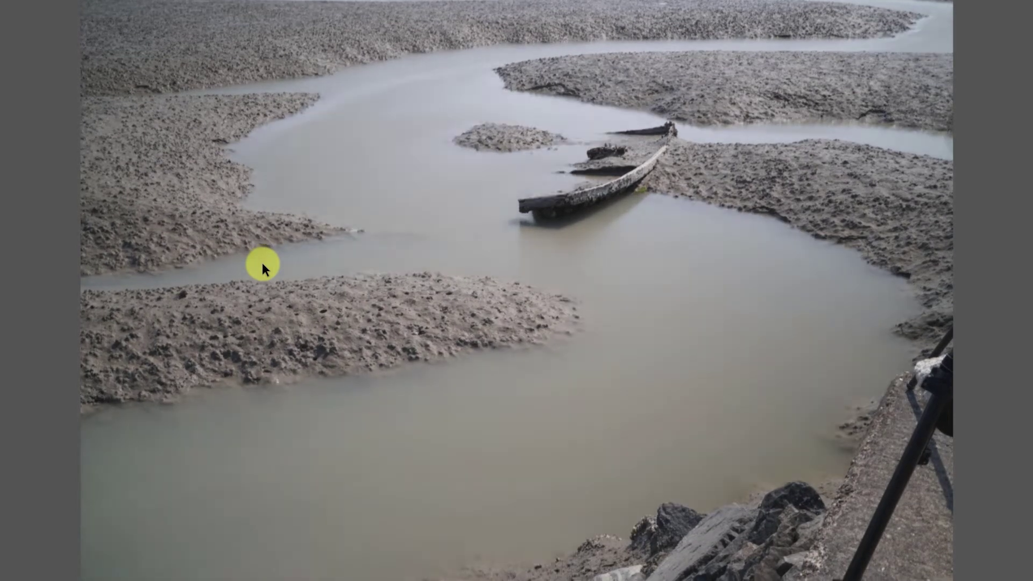
key(Right)
key(Right)
key(Right)
key(Right)
key(Right)
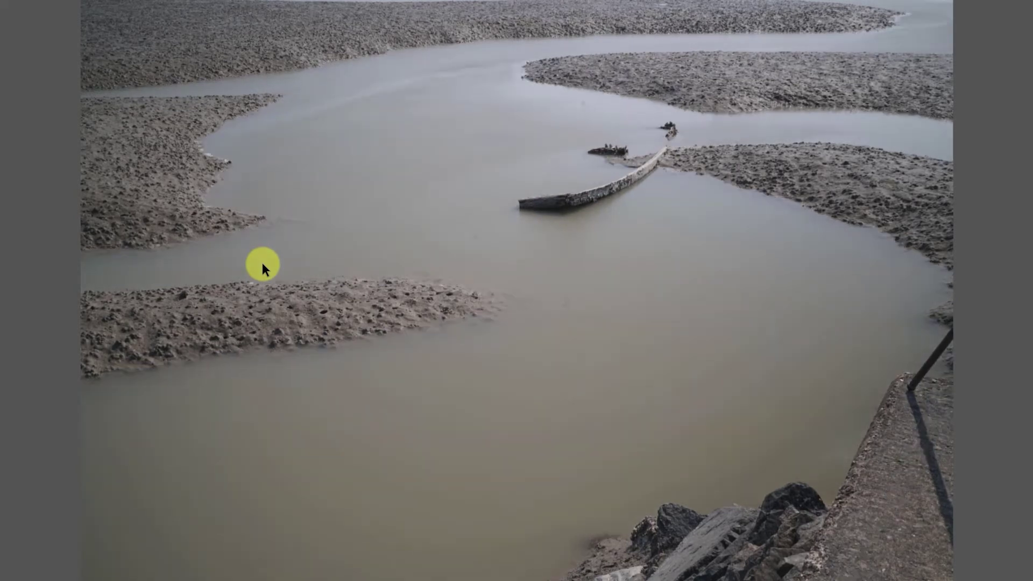
key(Right)
key(Right)
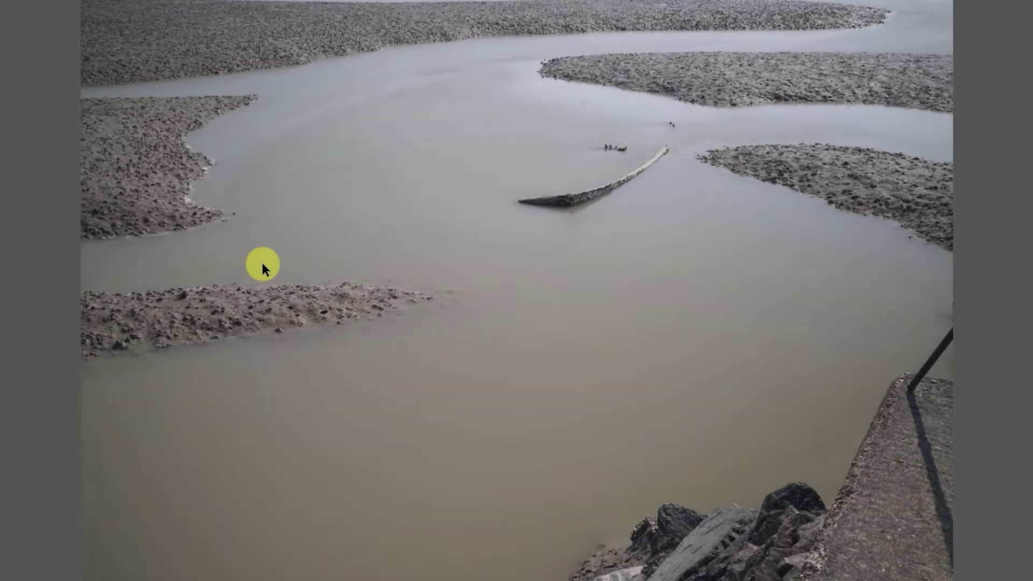
key(Right)
key(Right)
key(Right)
key(Right)
key(Right)
key(Right)
key(Escape)
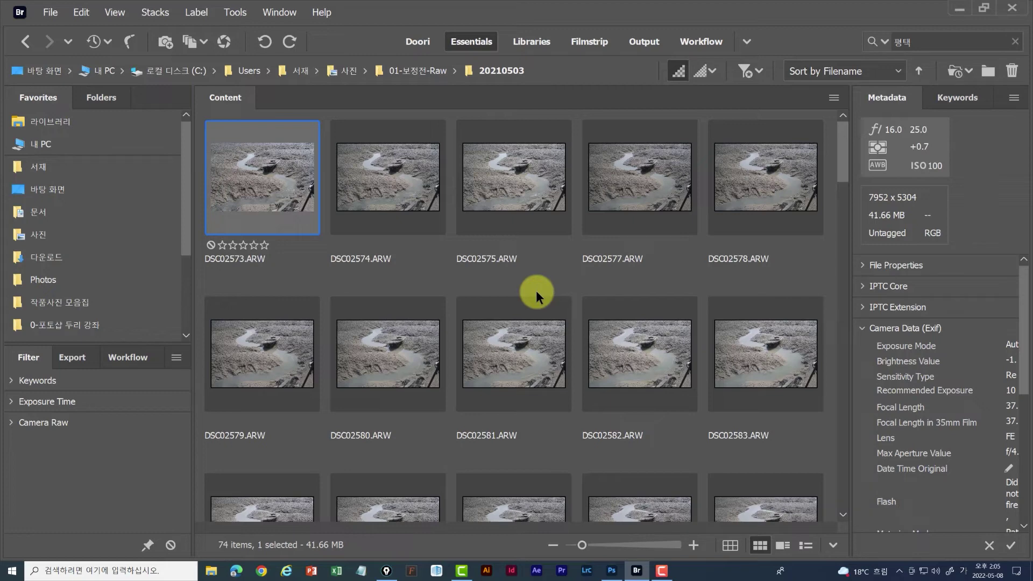
Switch to Photoshop and create a new action set named 갯벌 스택 촬영
click(611, 571)
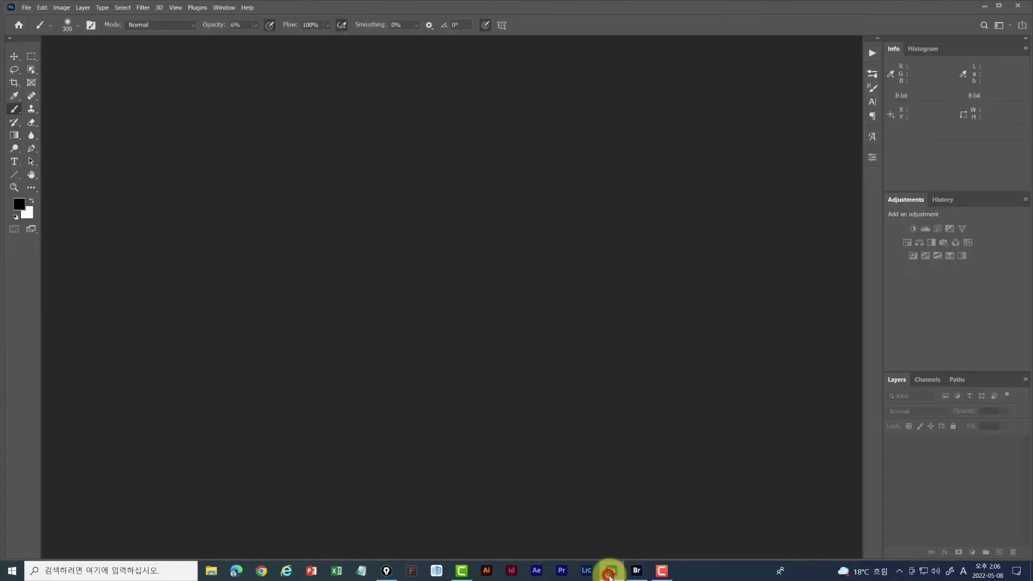
click(872, 53)
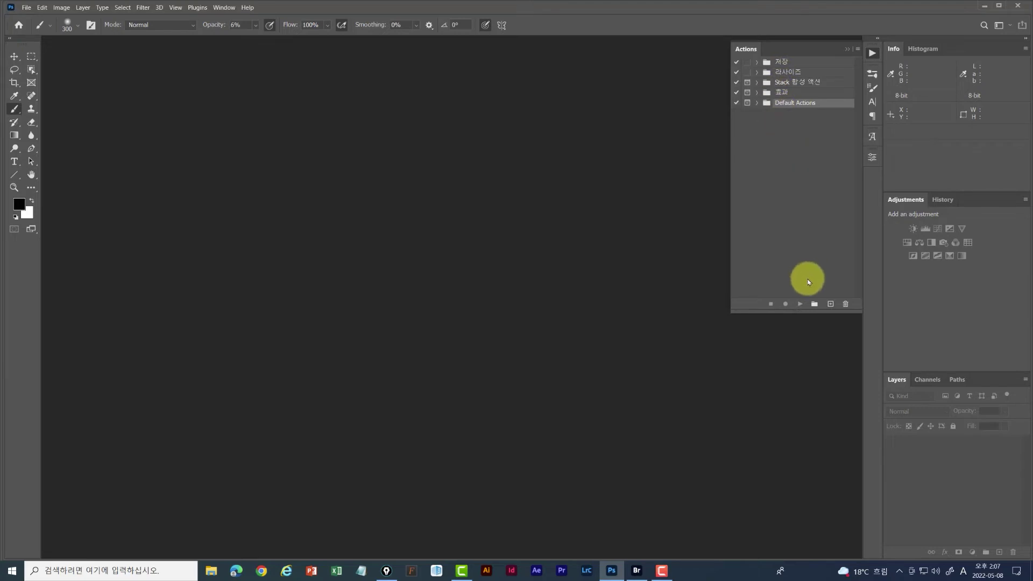
click(814, 305)
text(ro)
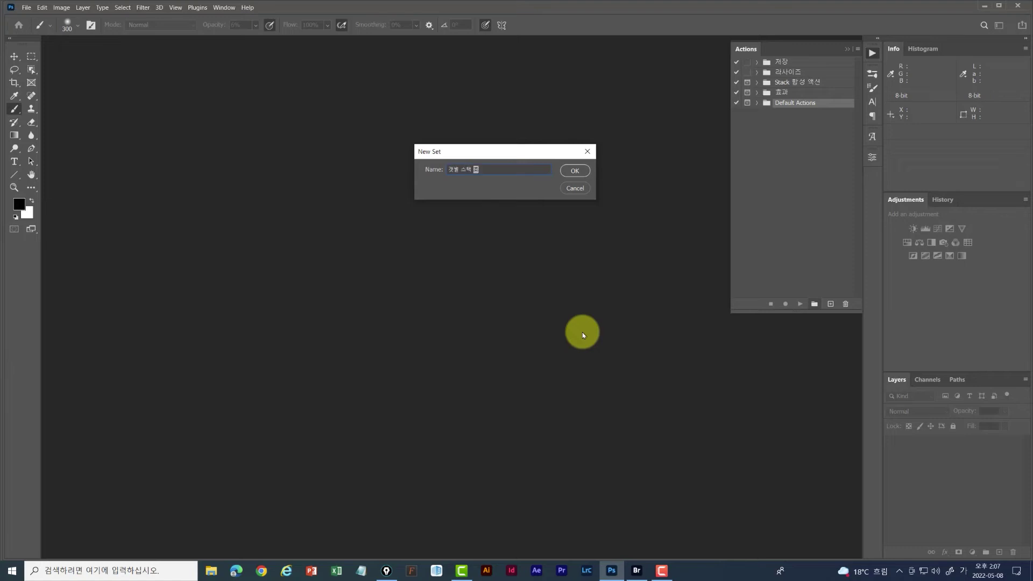
key(Return)
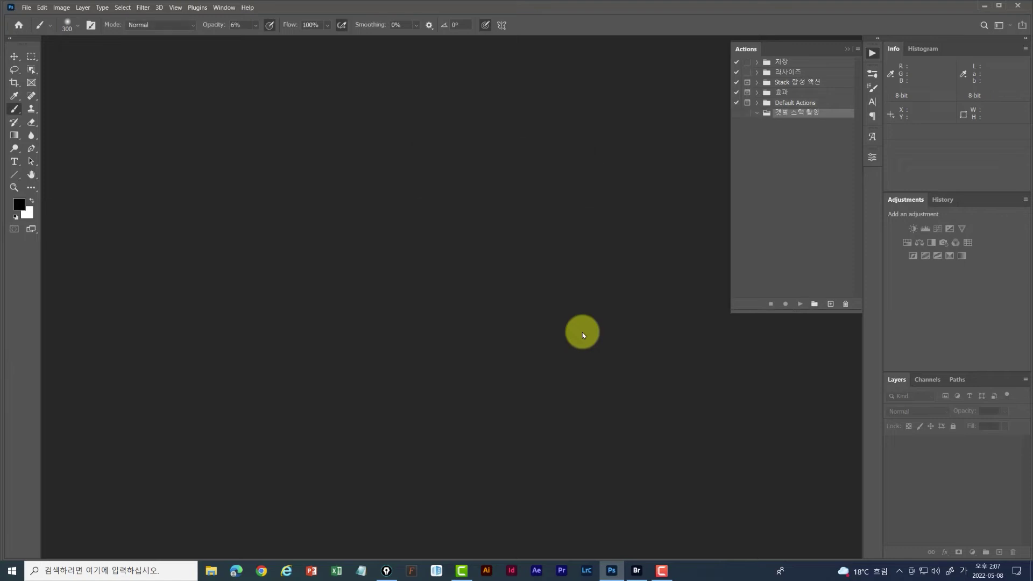
Create a new action named 갯벌 스택 촬영 in the set of the same name and start recording
click(830, 304)
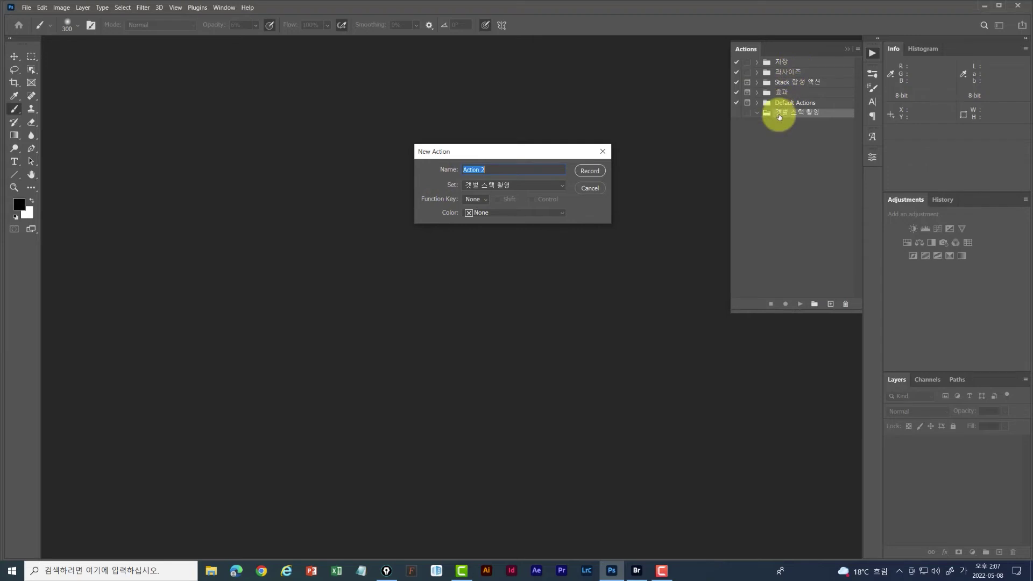
double_click(487, 166)
text(ㄱ)
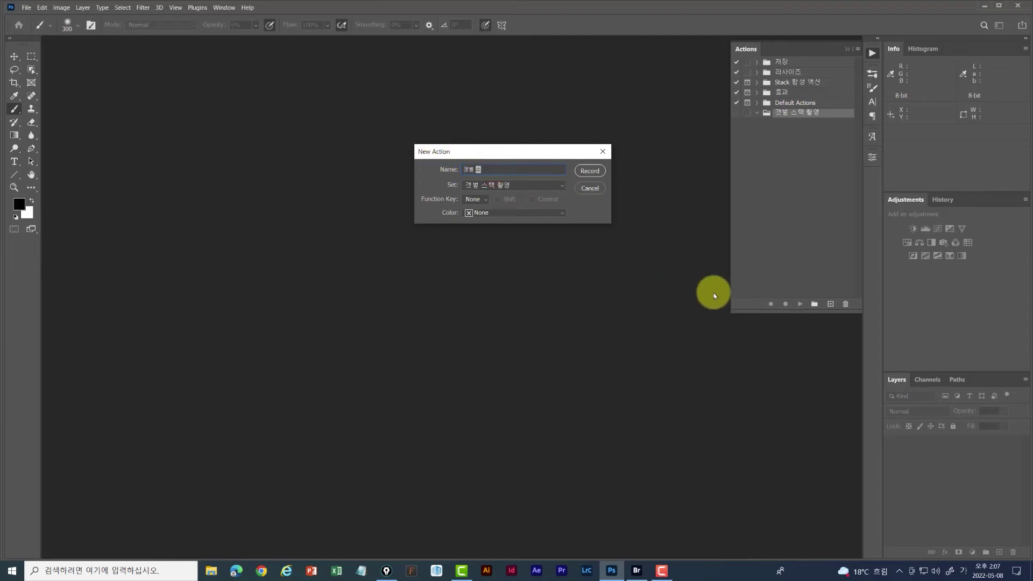
key(Return)
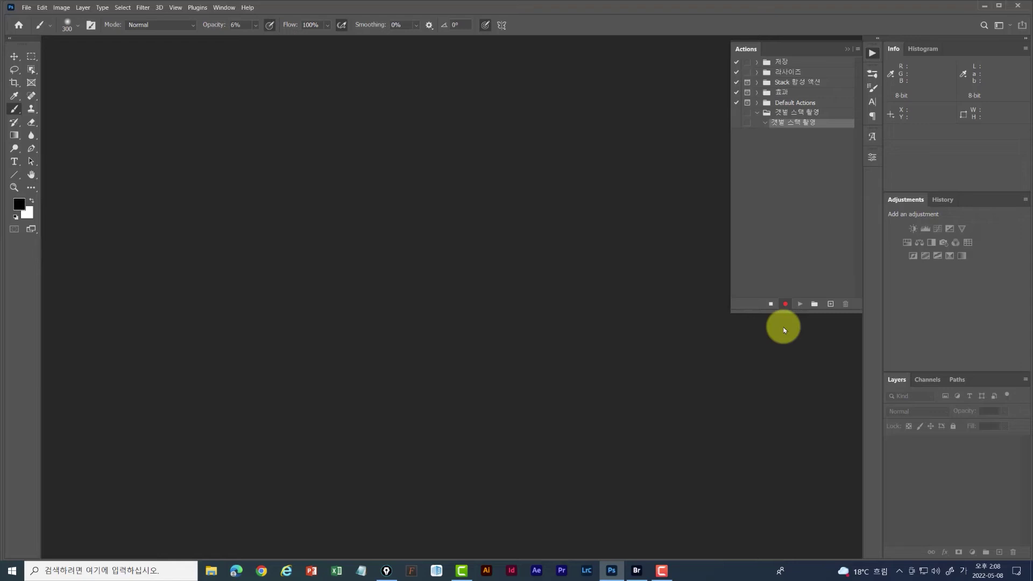
Start the Statistics script and keep Mean as the stack mode
click(26, 8)
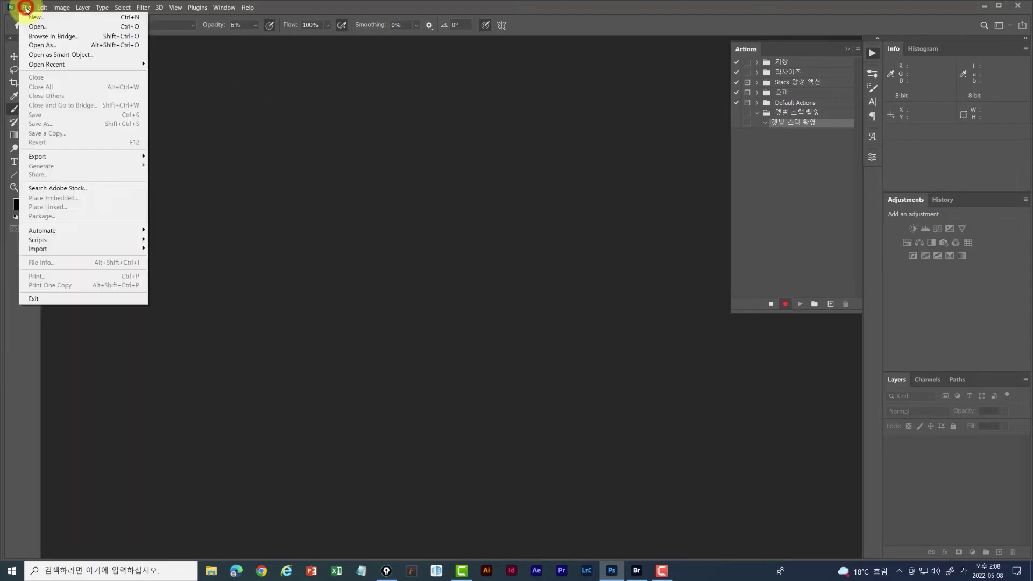
mouse_move(68, 241)
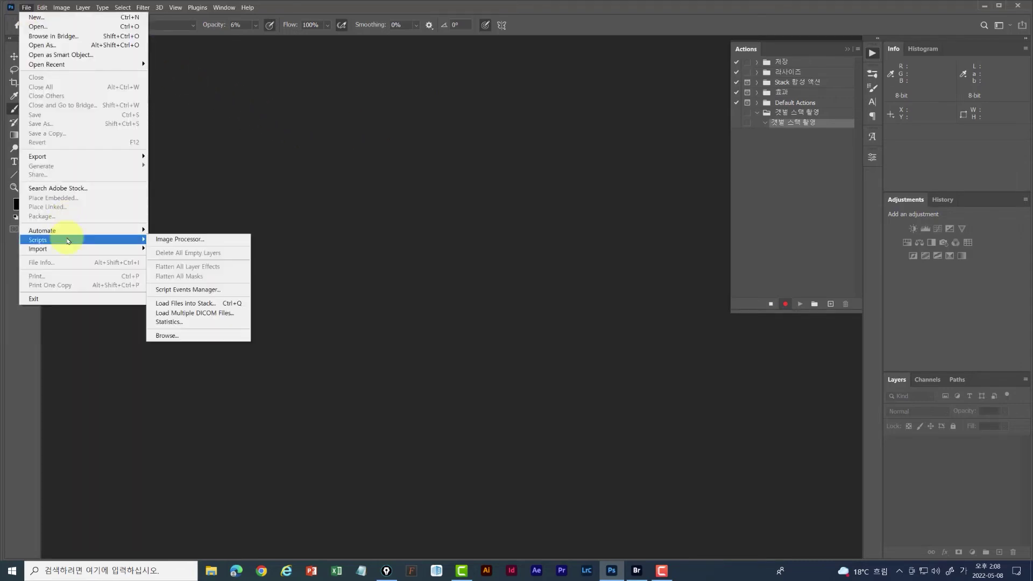
click(200, 326)
click(496, 195)
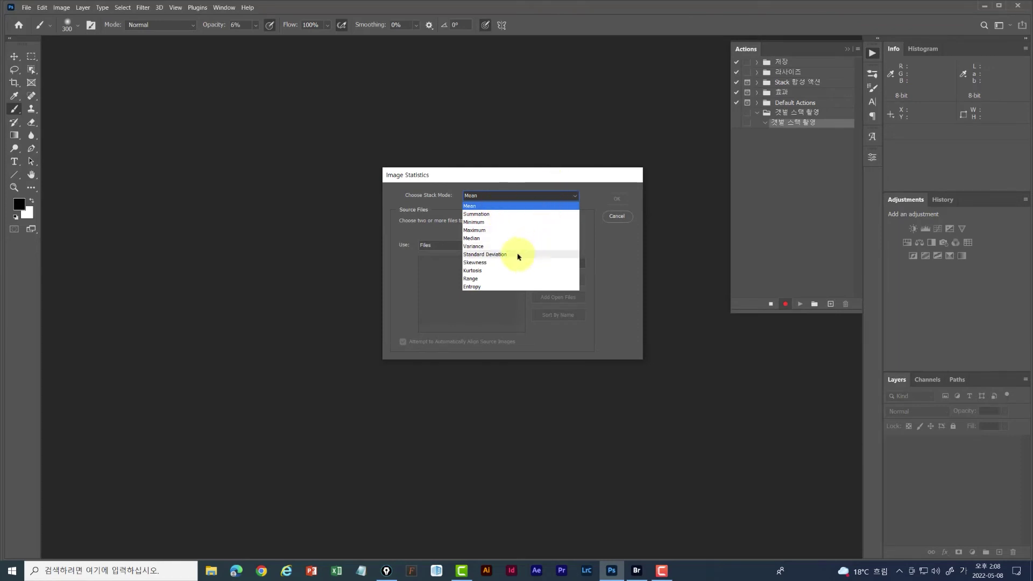
click(473, 213)
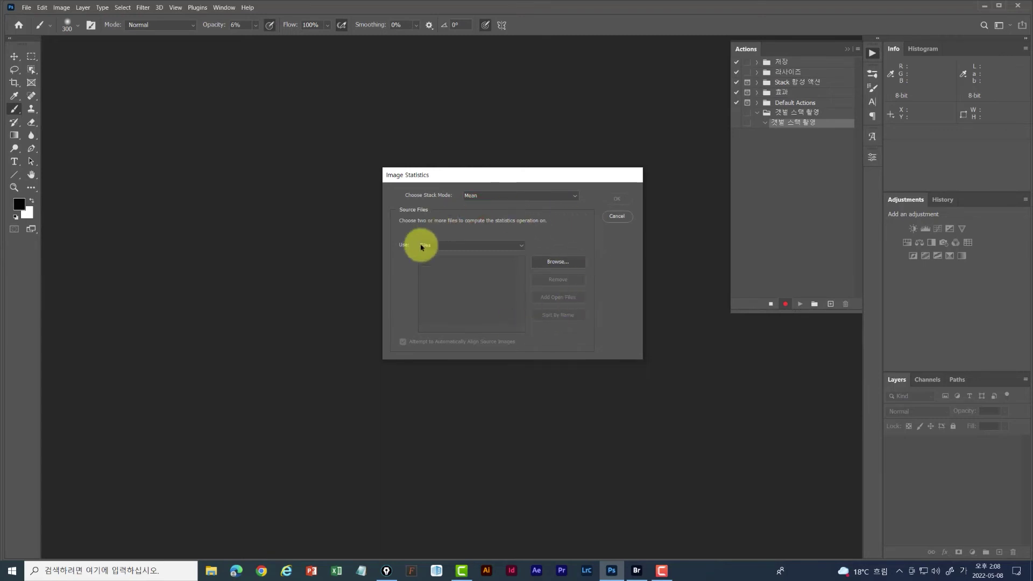
Load DSC02573, DSC02574 and DSC02575 from 01-보정전-Raw/20210503 as source files and run the stack with automatic alignment turned off
click(570, 264)
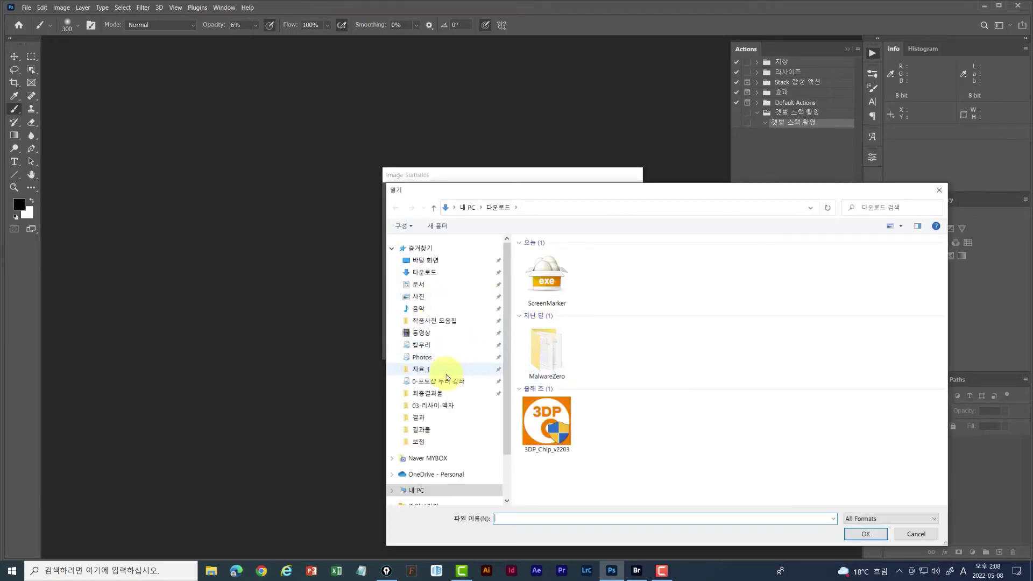
click(418, 296)
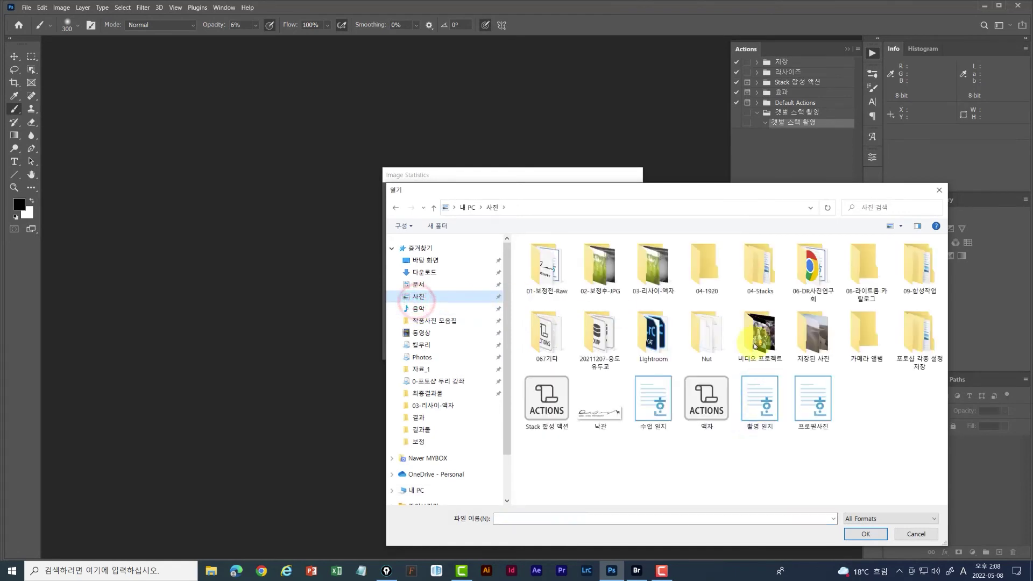
double_click(538, 262)
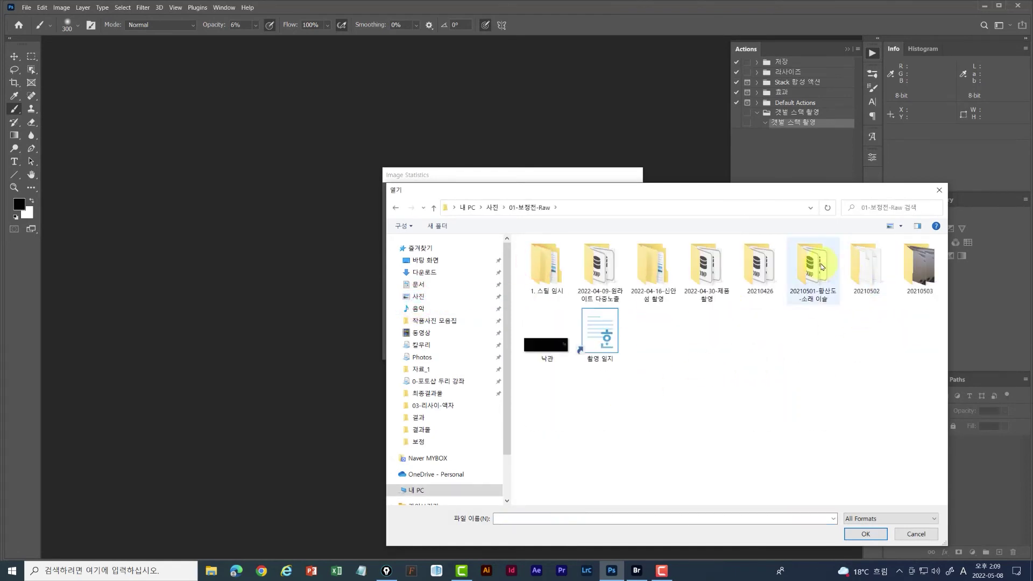
double_click(923, 265)
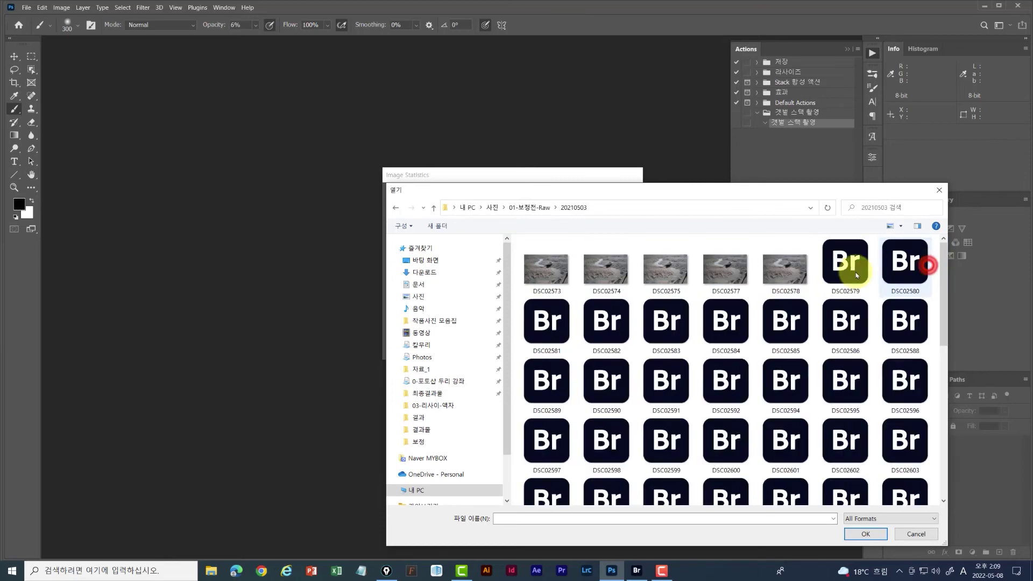
click(544, 274)
shift+click(666, 269)
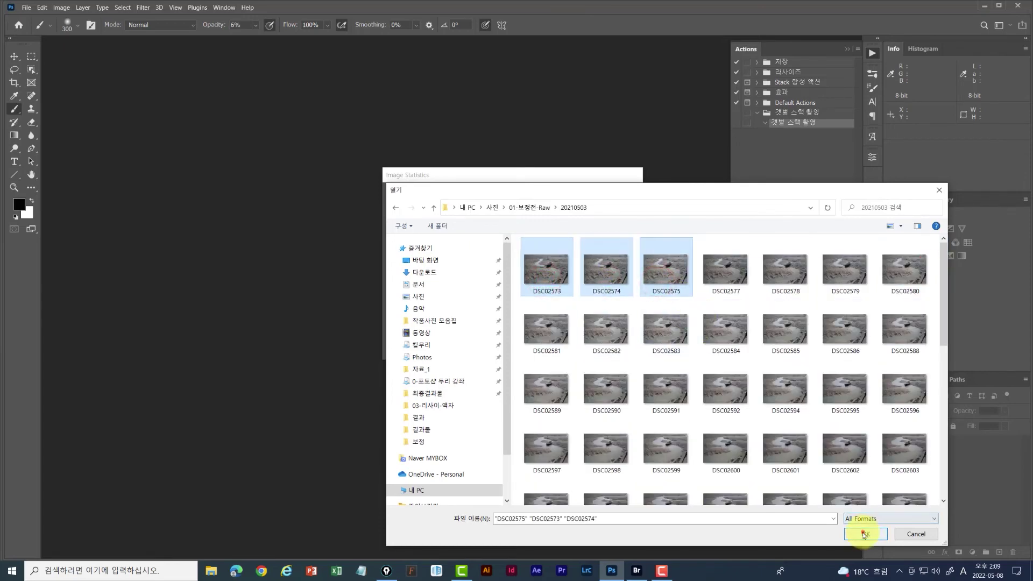
click(865, 533)
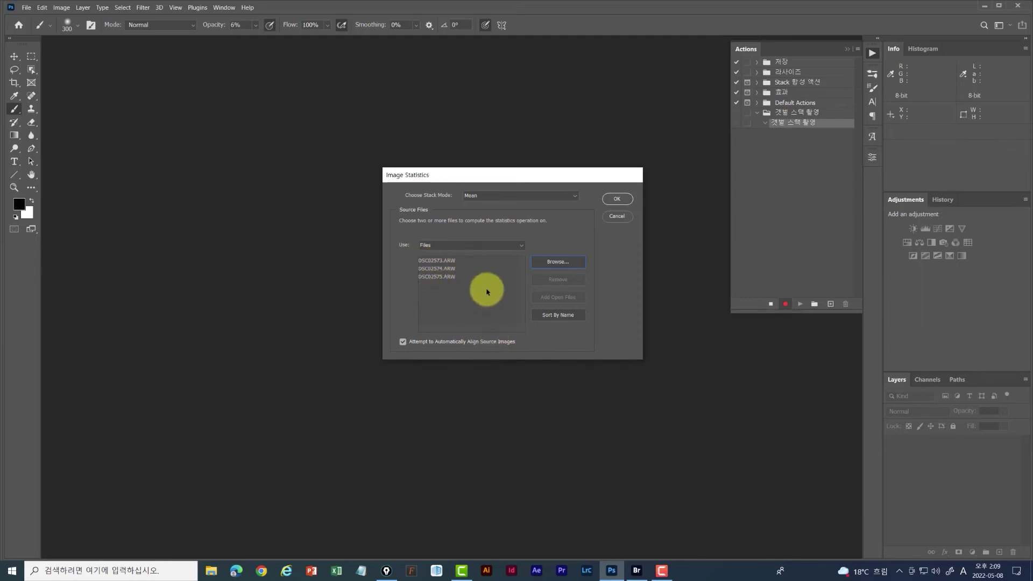
click(404, 346)
click(618, 200)
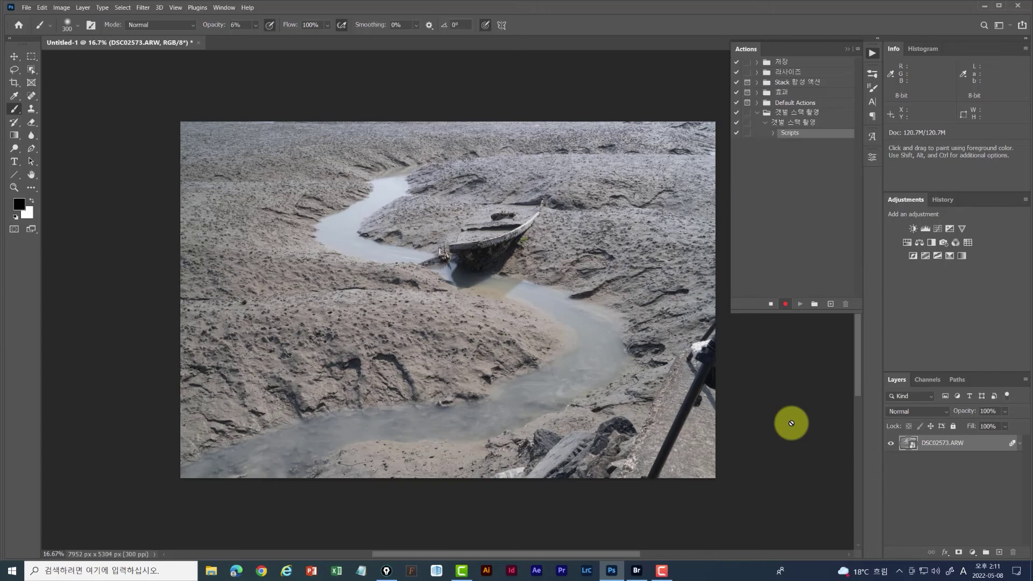
Check which stack mode is assigned to the DSC02573.ARW smart object
click(41, 7)
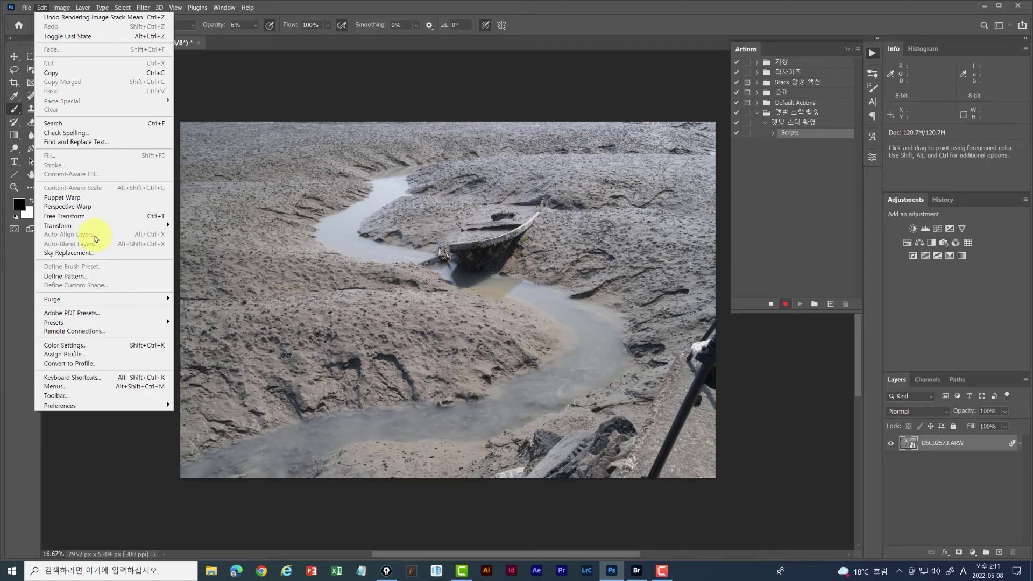
mouse_move(83, 7)
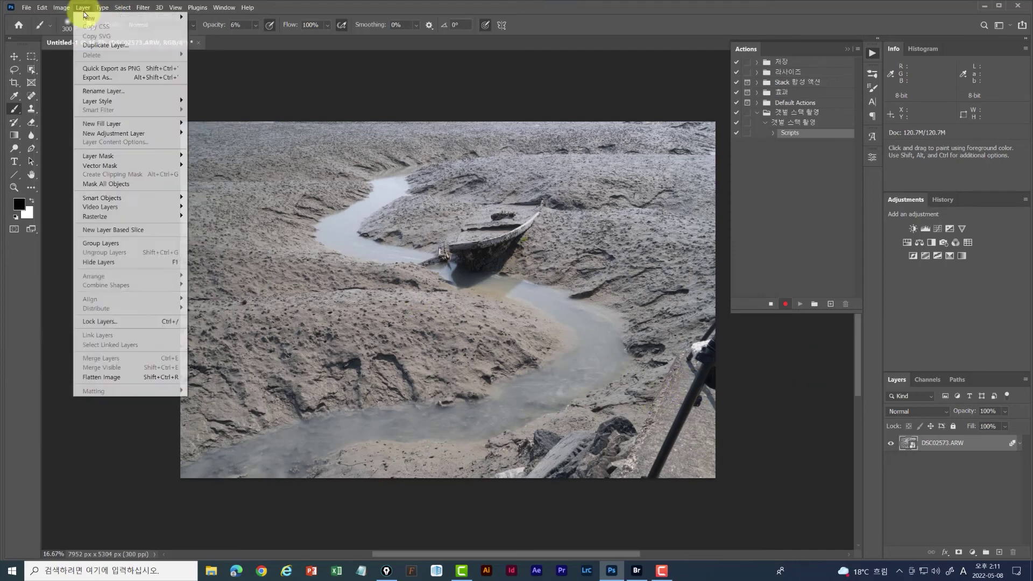
mouse_move(169, 200)
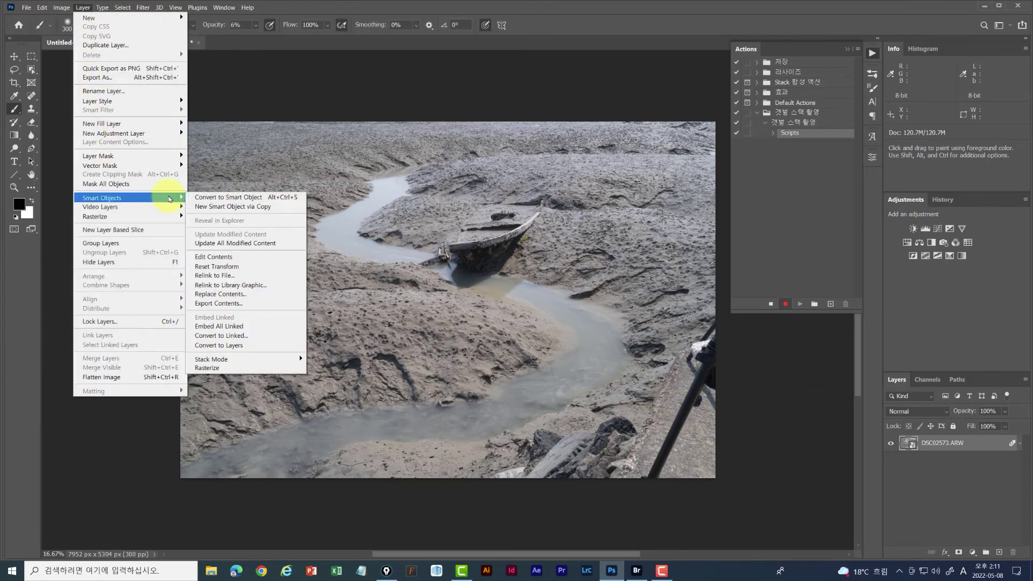
mouse_move(299, 358)
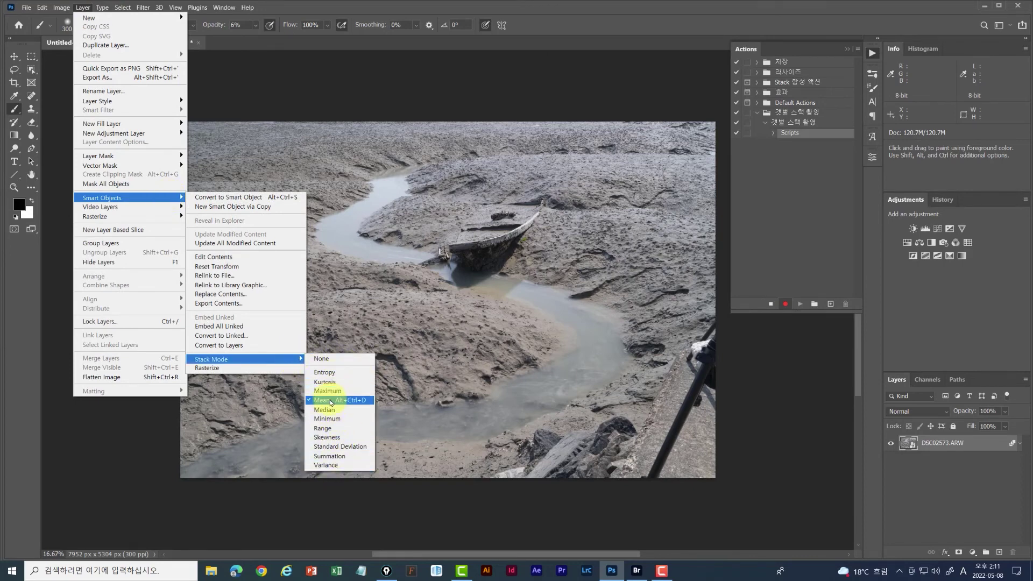
click(559, 6)
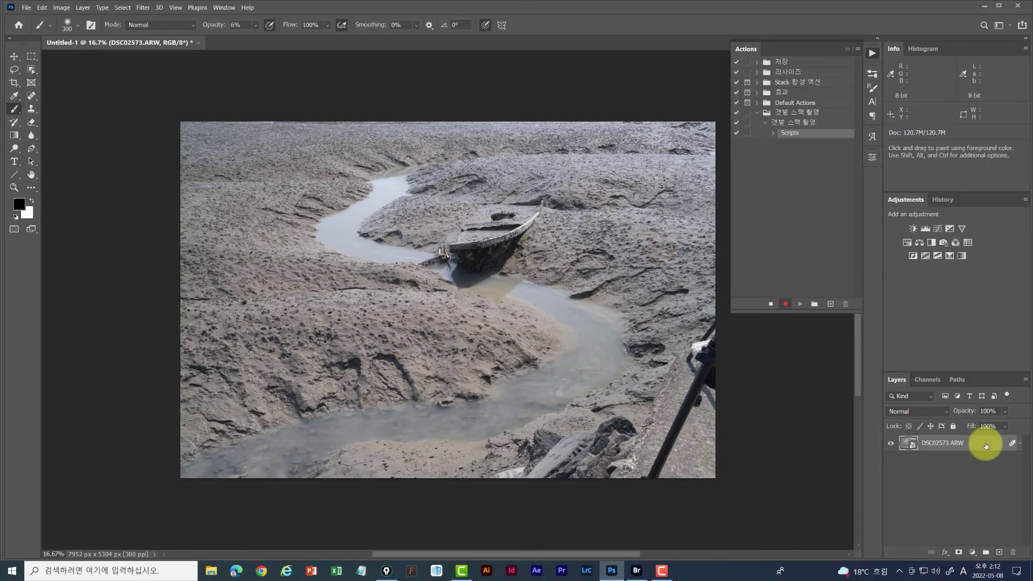
Flatten the stacked image and save it as JPEG Untitled-1 in the 저장된 사진 folder, replacing the existing file, at quality 12
click(1024, 379)
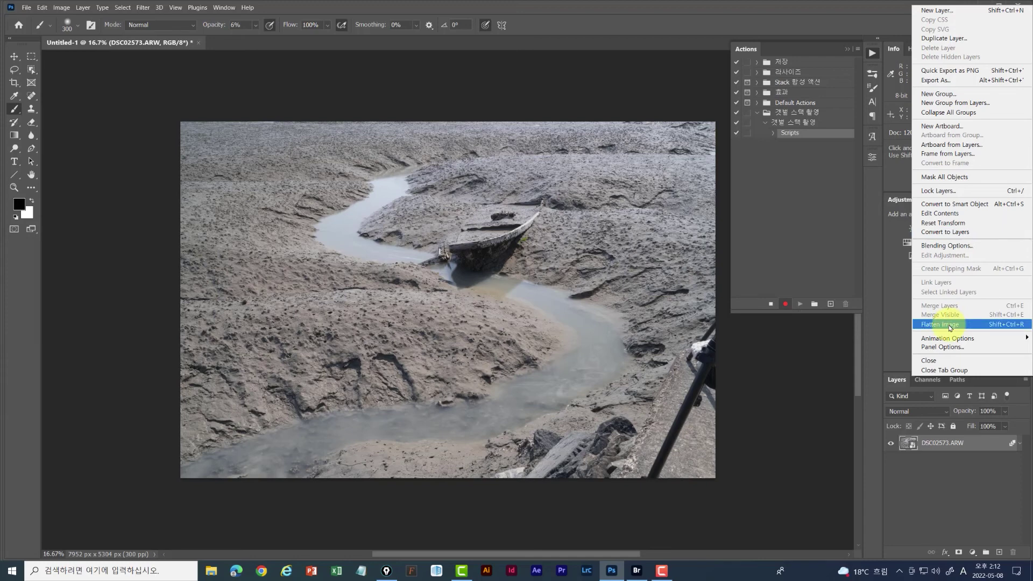
click(949, 327)
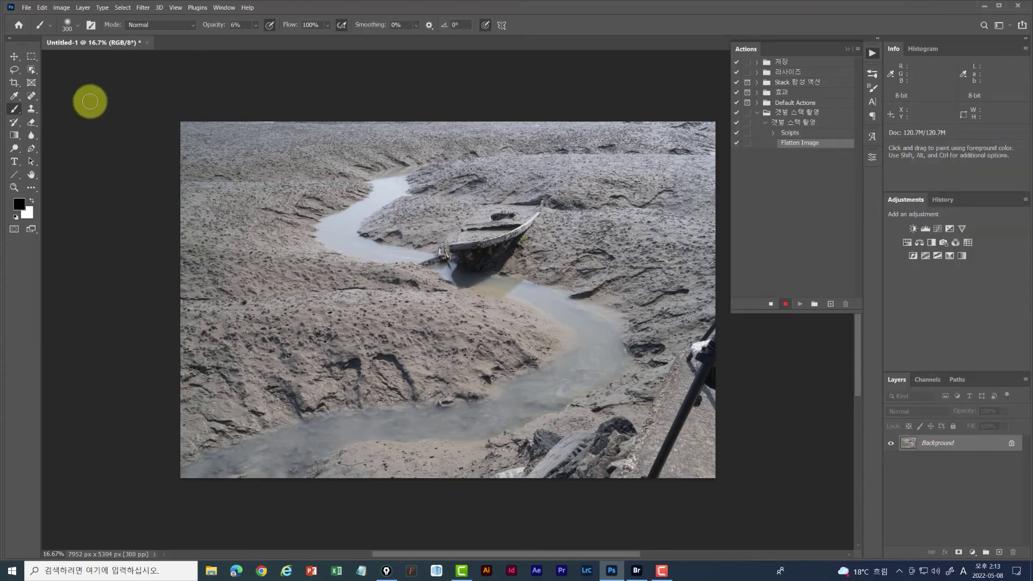
click(27, 8)
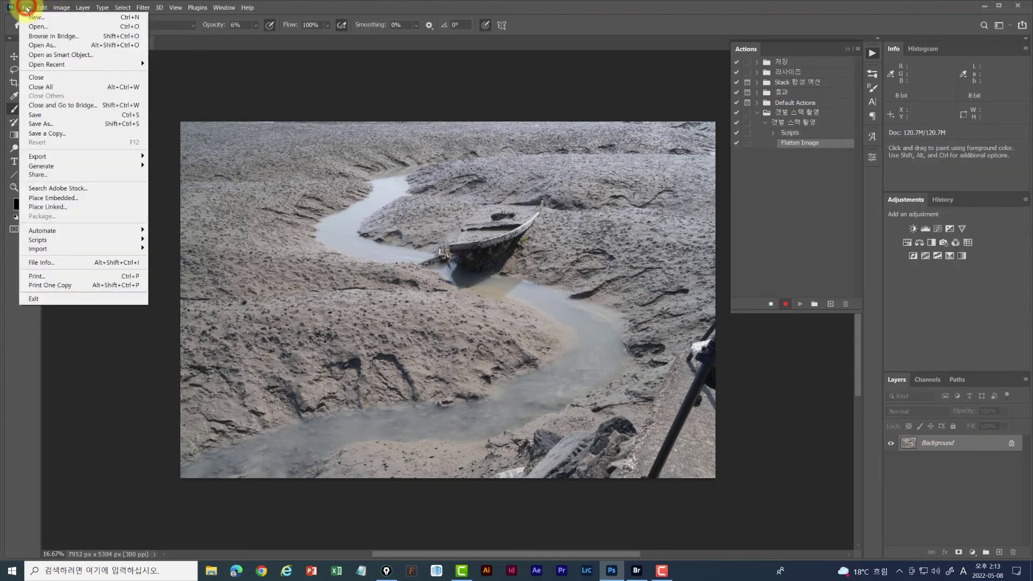
click(48, 125)
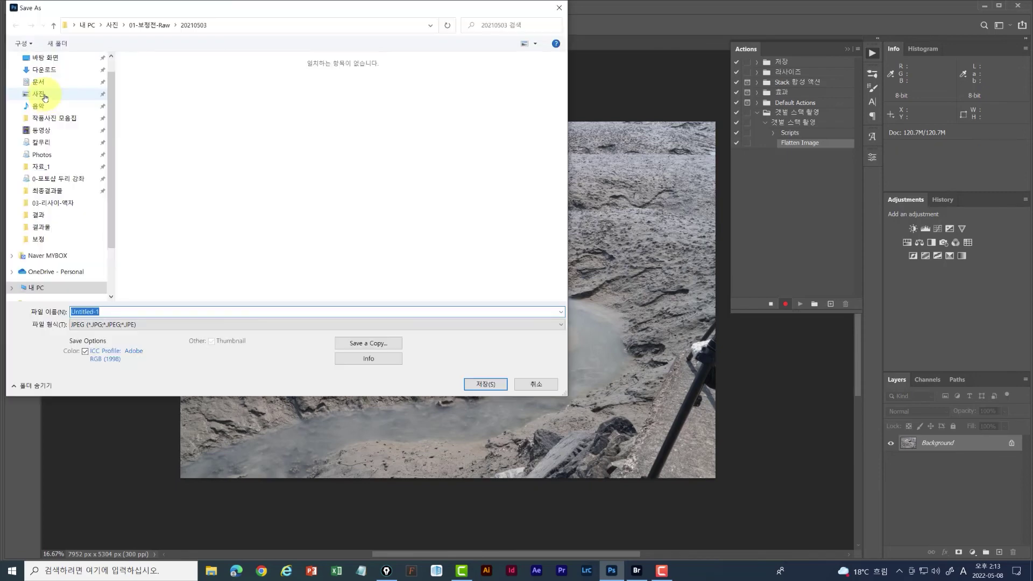
click(43, 94)
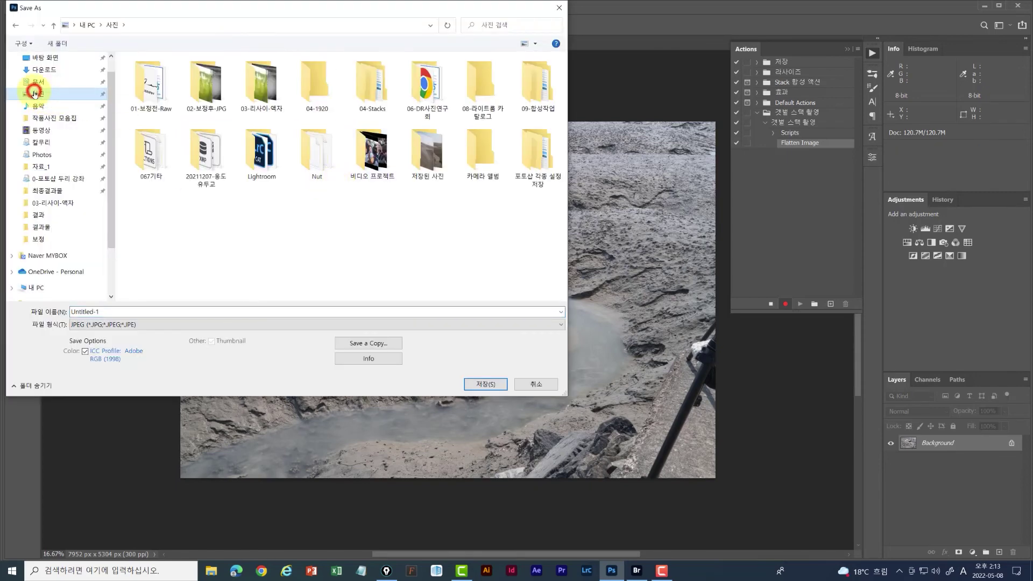
click(426, 141)
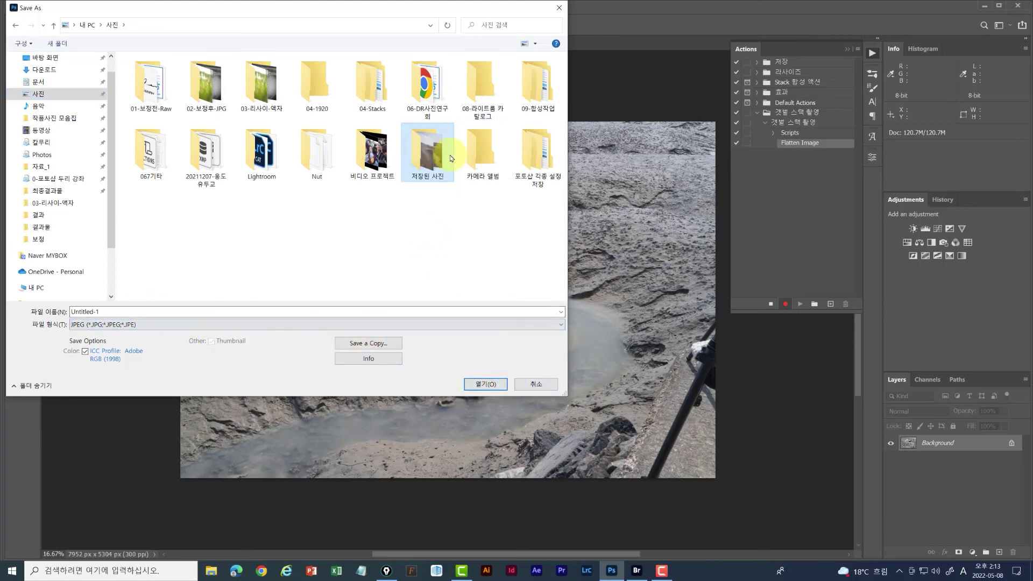
click(478, 385)
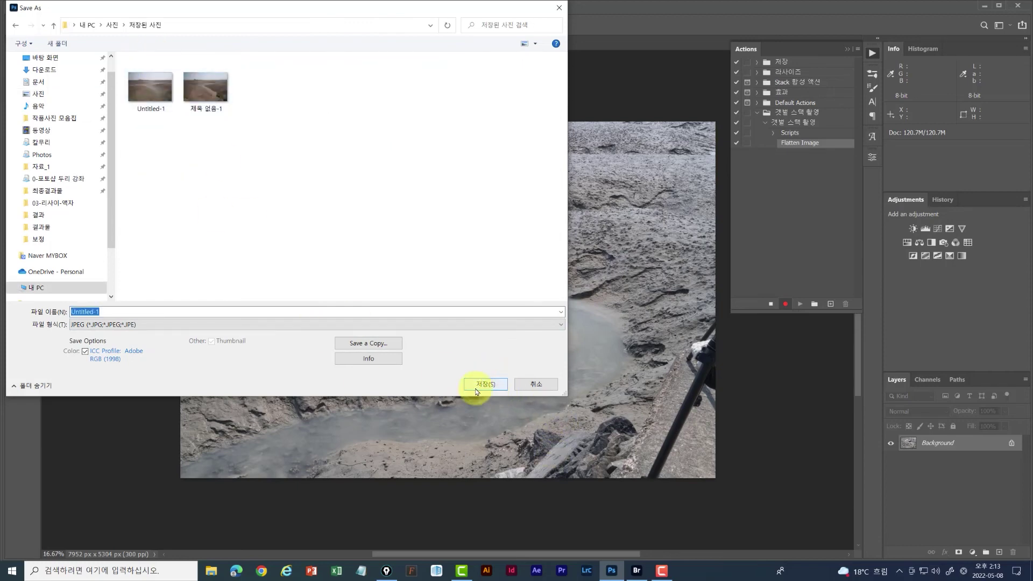
drag(111, 311, 66, 323)
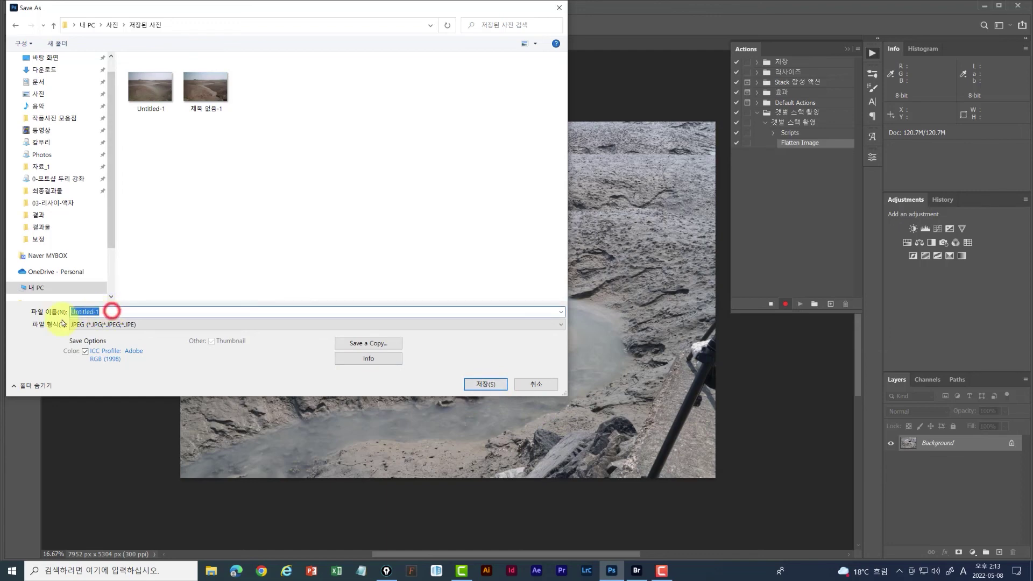
click(485, 384)
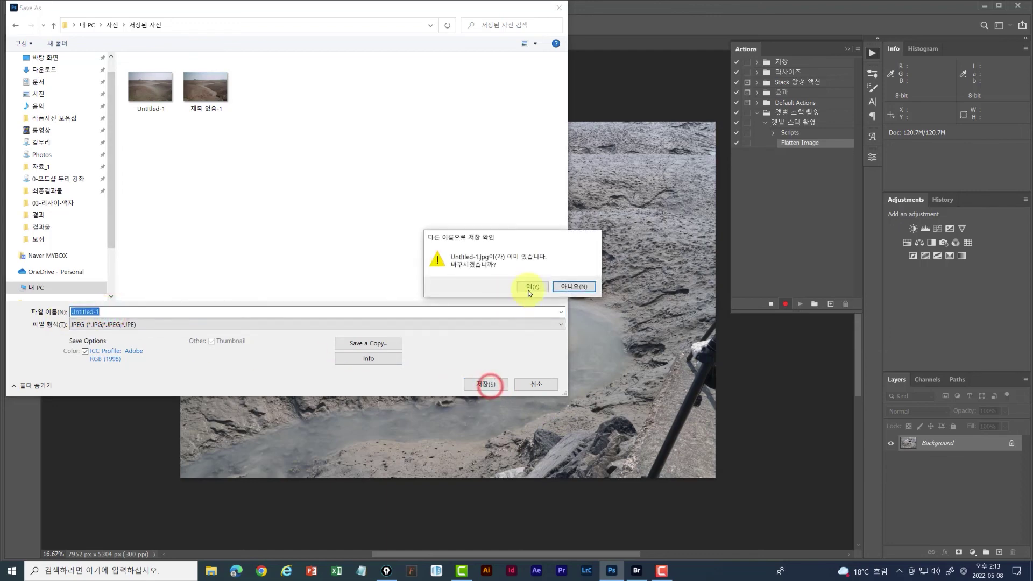
click(529, 286)
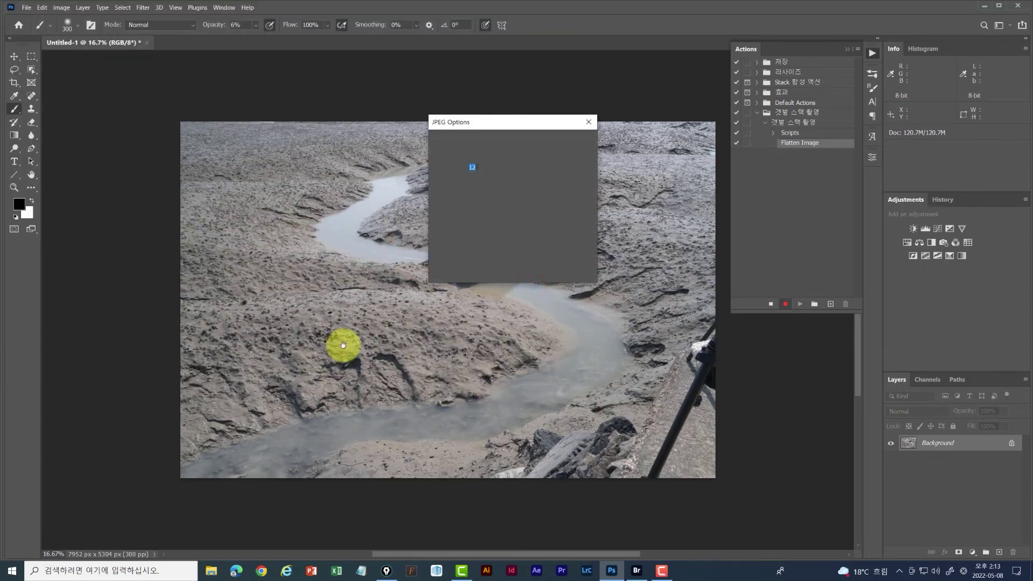
click(537, 187)
click(571, 142)
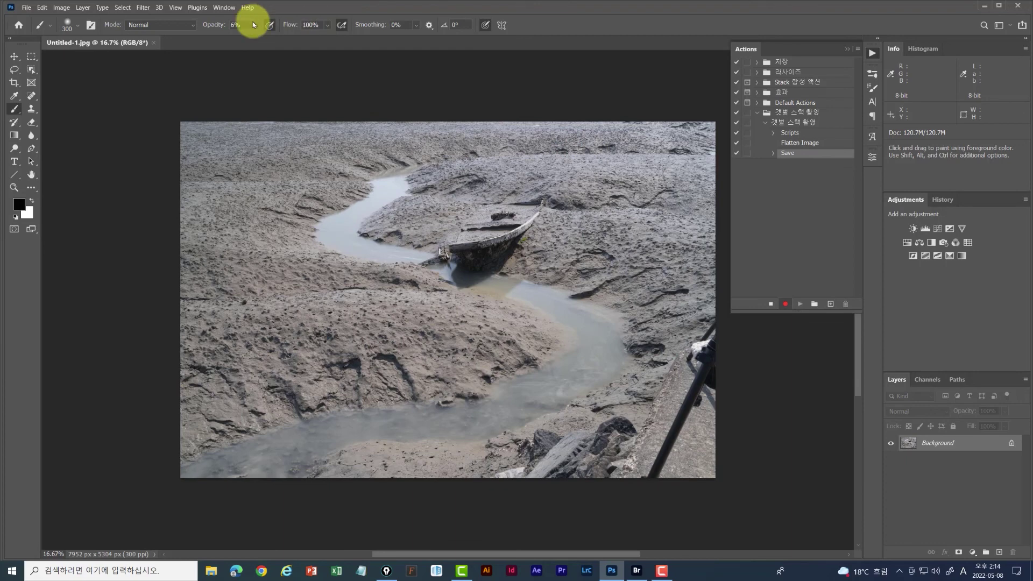
Close the saved Untitled-1.jpg document and stop recording the action
click(154, 43)
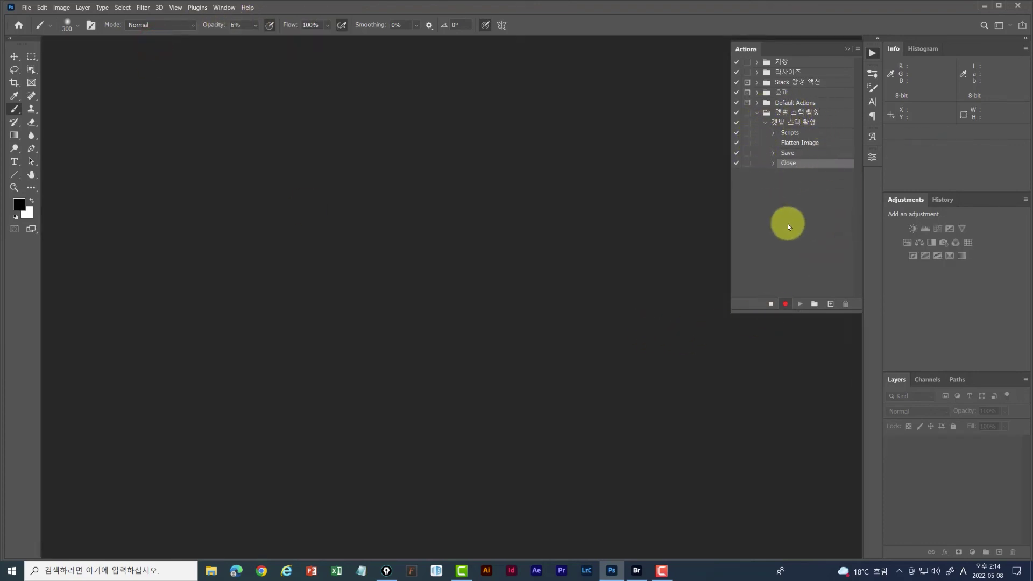
click(770, 305)
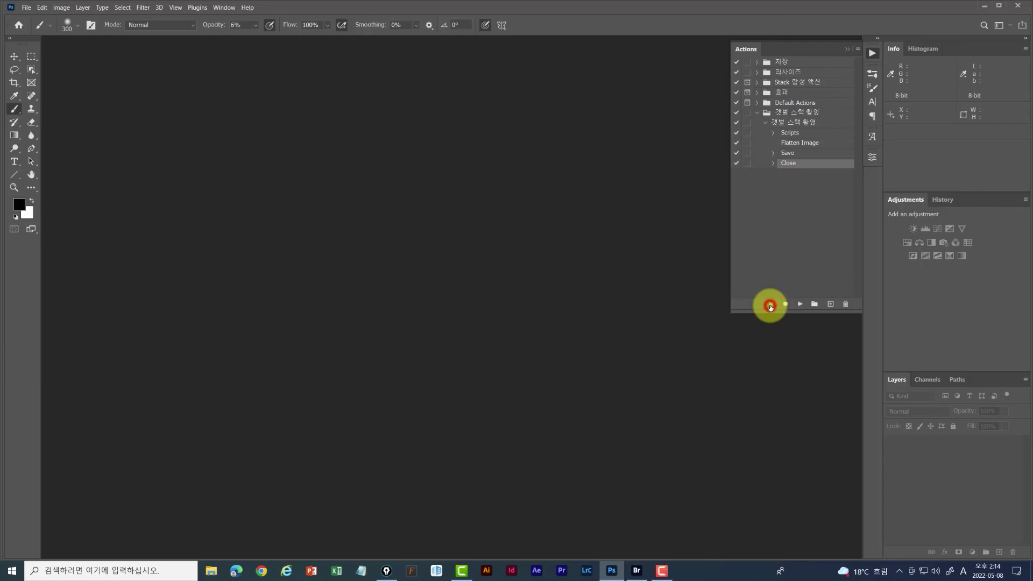
Collapse the recorded steps of the 갯벌 스택 촬영 action and select the action
click(765, 123)
click(765, 123)
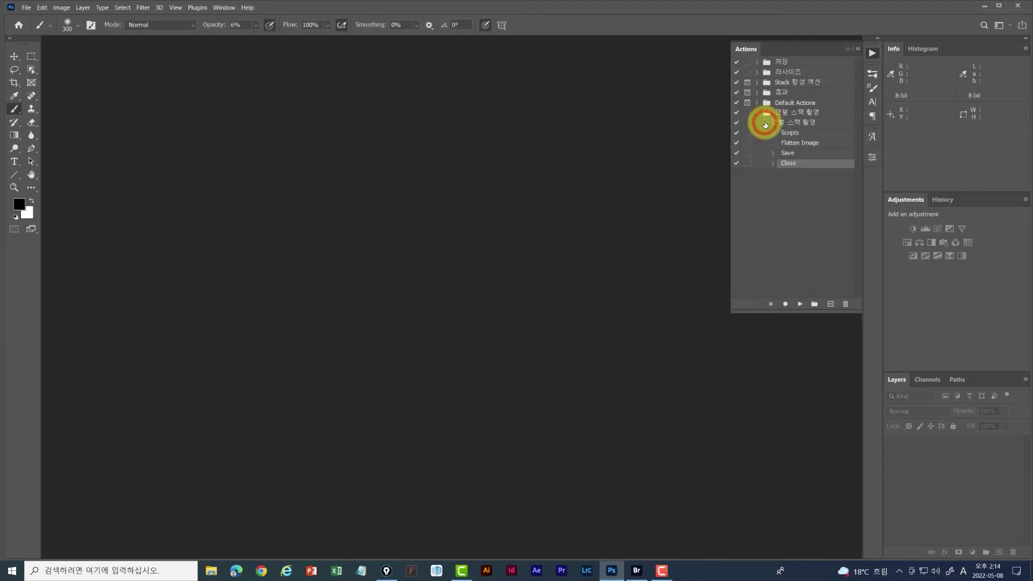
click(765, 123)
click(788, 123)
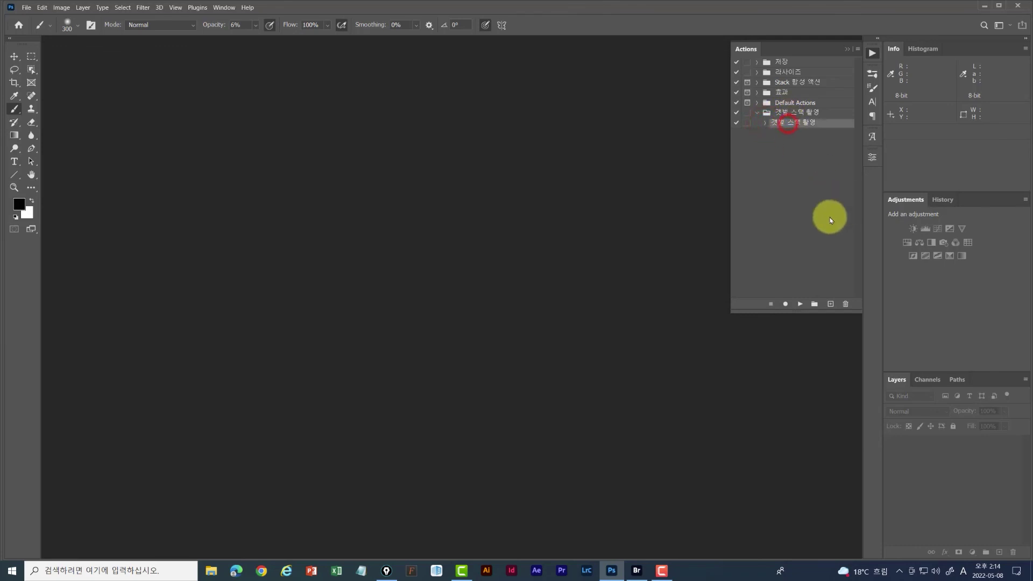